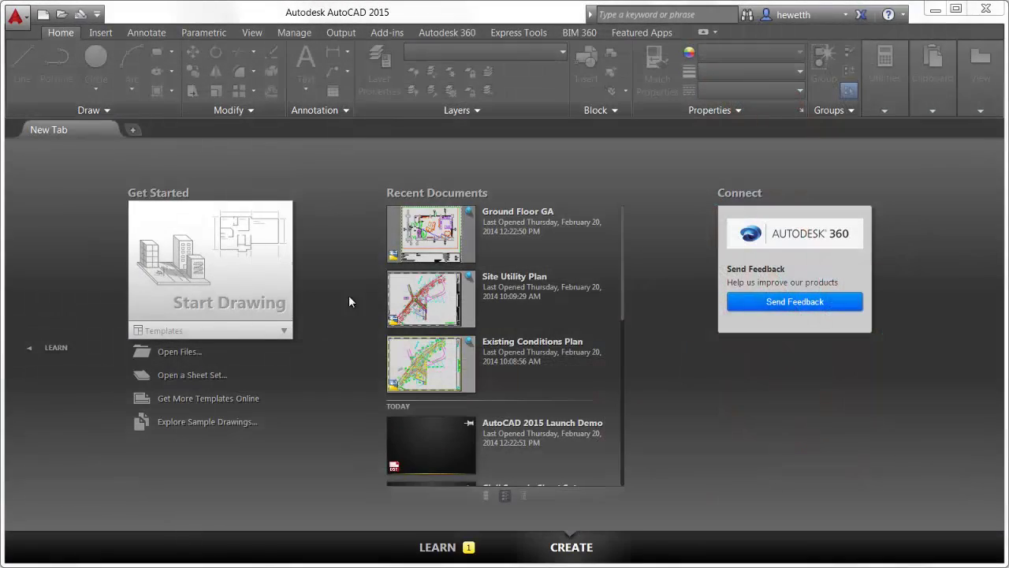
# Open the Ground Floor GA drawing from the Start page's Recent Documents.
pyautogui.click(421, 237)
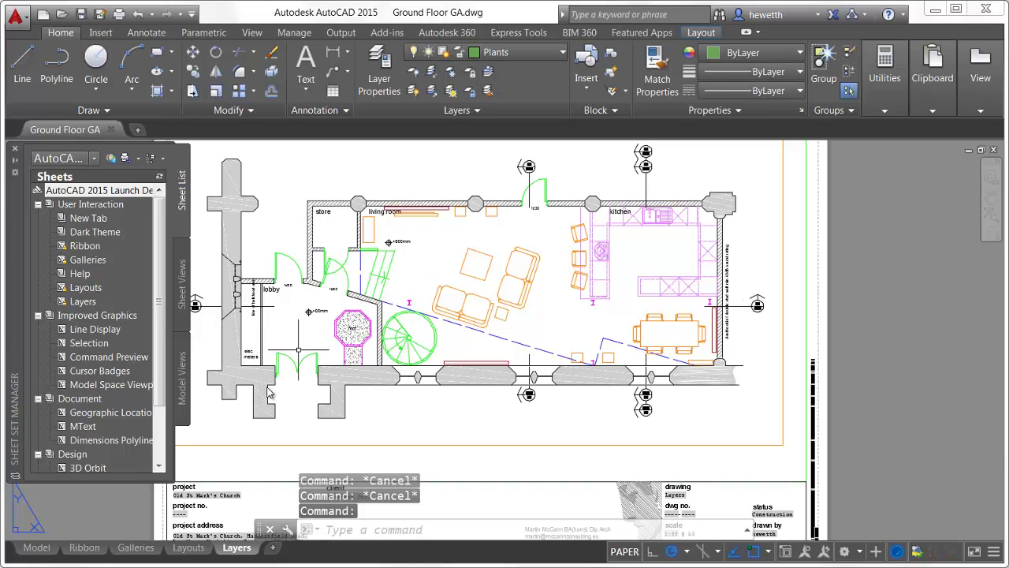
# Show the plan in model space via the Model tab and close the Sheet Set Manager.
pyautogui.click(36, 547)
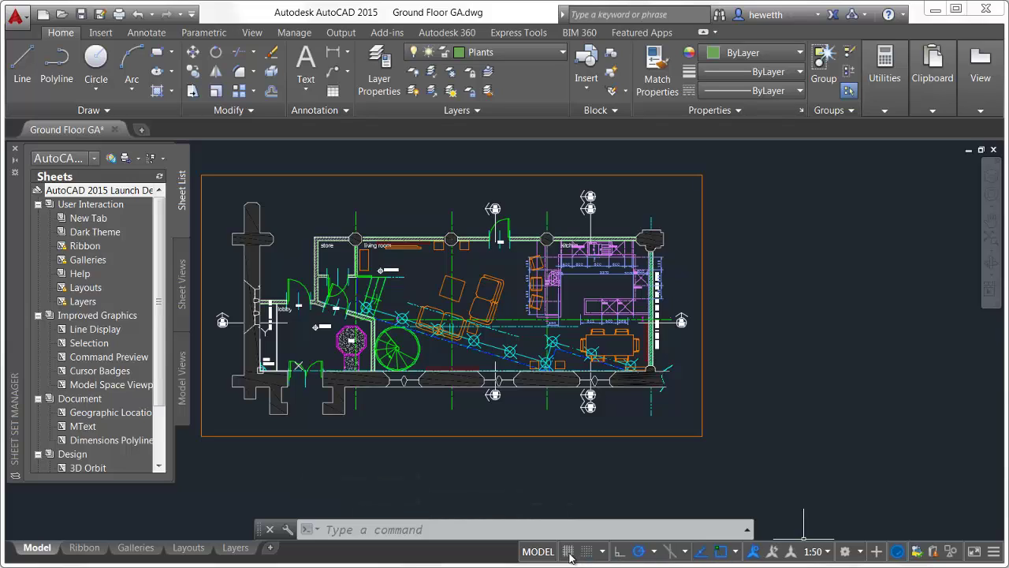
pyautogui.click(16, 150)
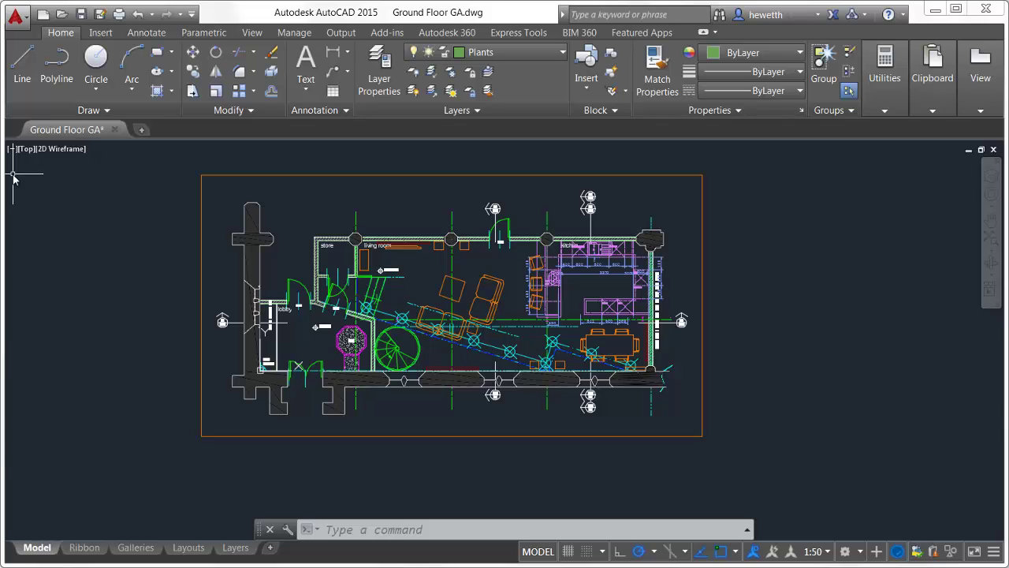
pyautogui.rightClick(14, 179)
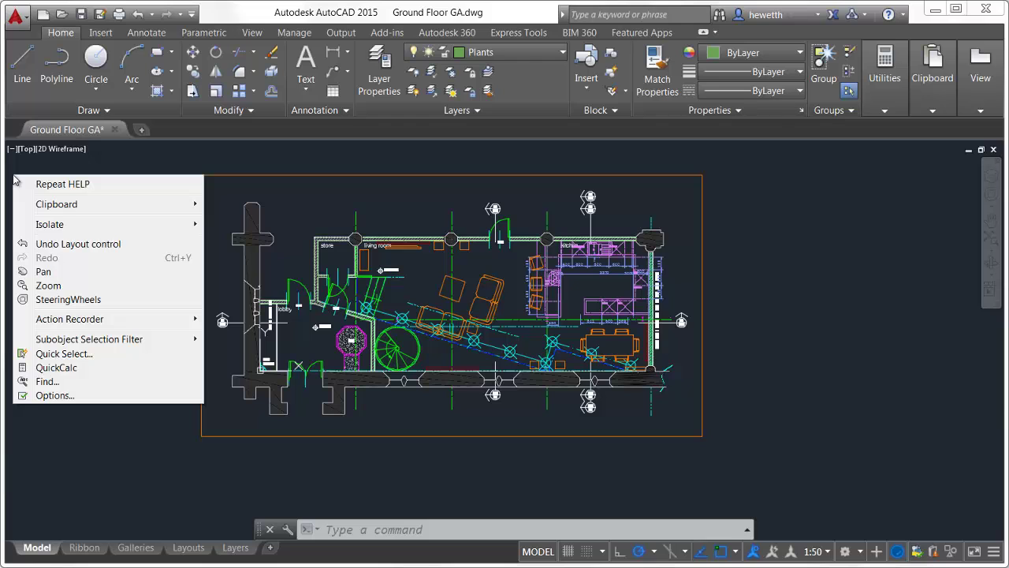
pyautogui.click(86, 395)
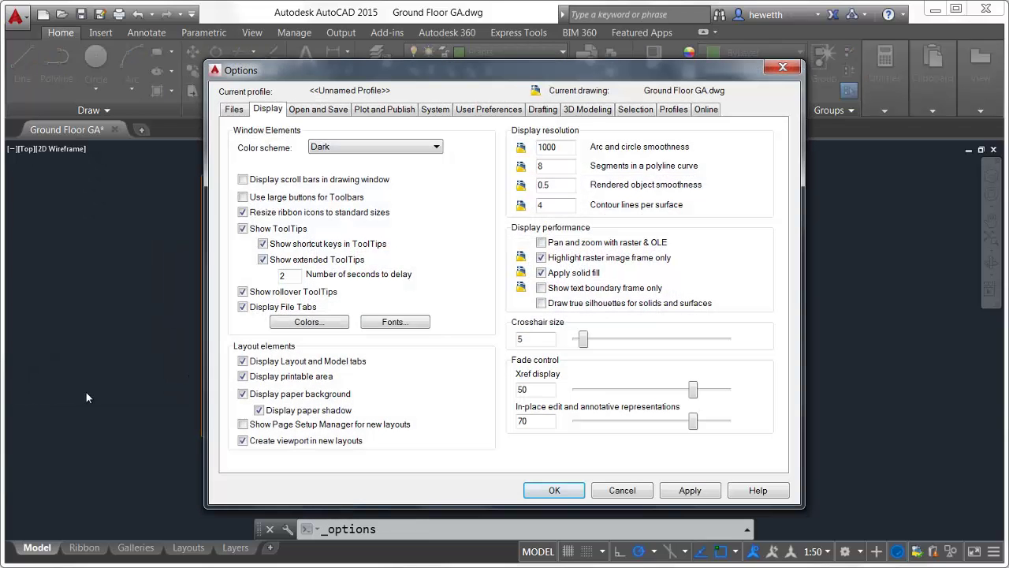
pyautogui.click(348, 149)
pyautogui.click(347, 169)
pyautogui.click(684, 491)
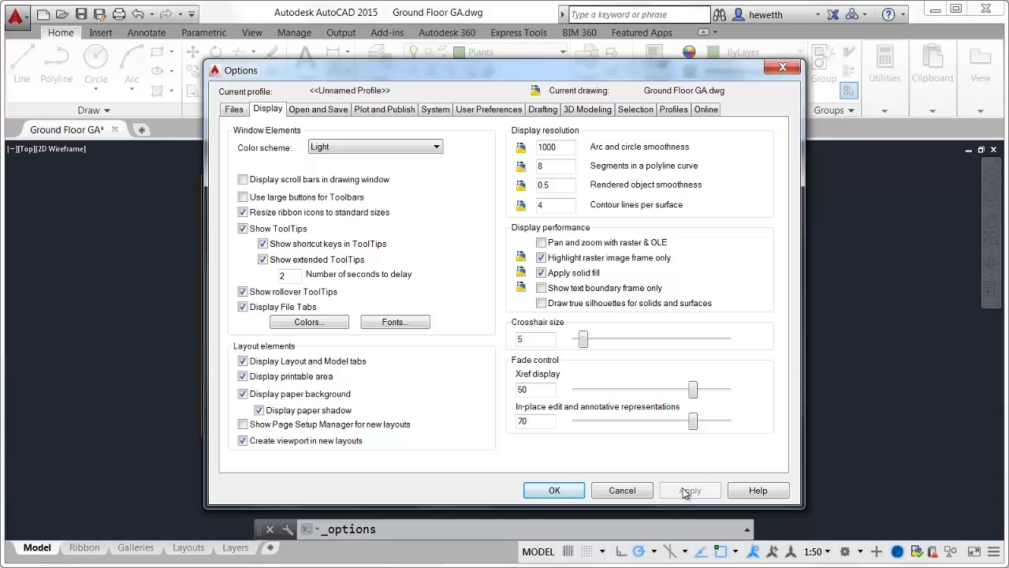
pyautogui.click(421, 147)
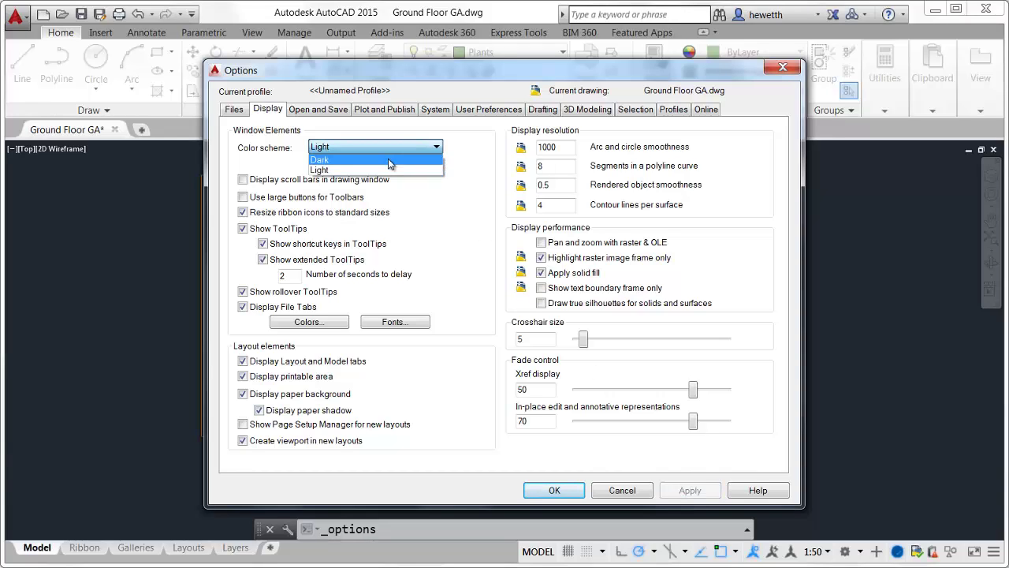
pyautogui.click(388, 162)
pyautogui.click(689, 490)
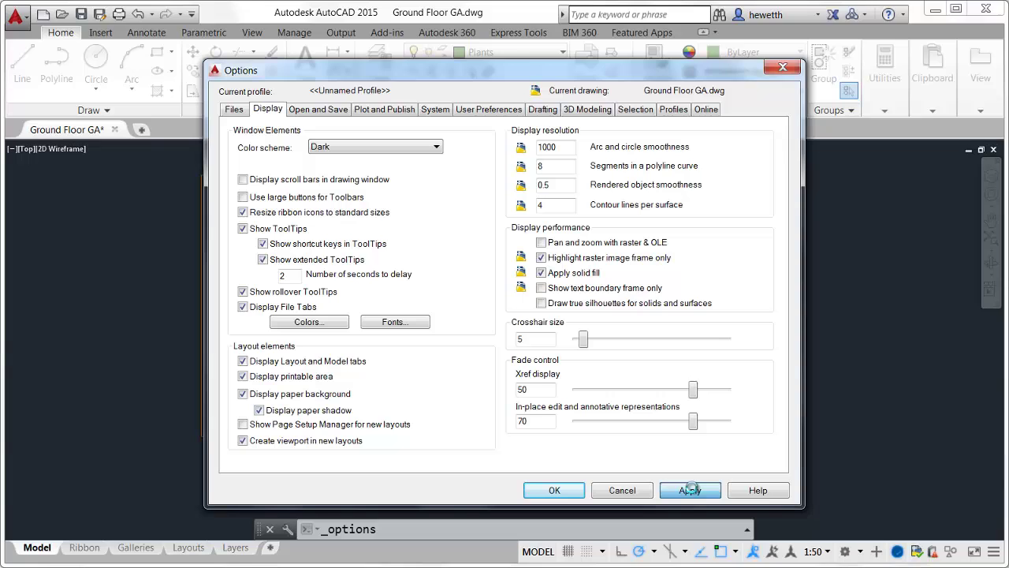
pyautogui.click(554, 490)
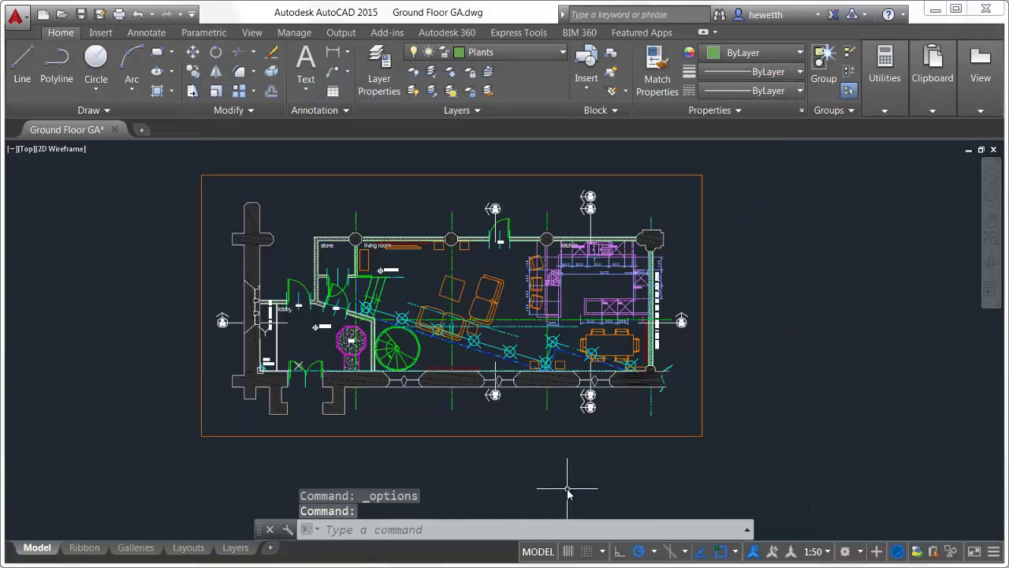
pyautogui.click(253, 35)
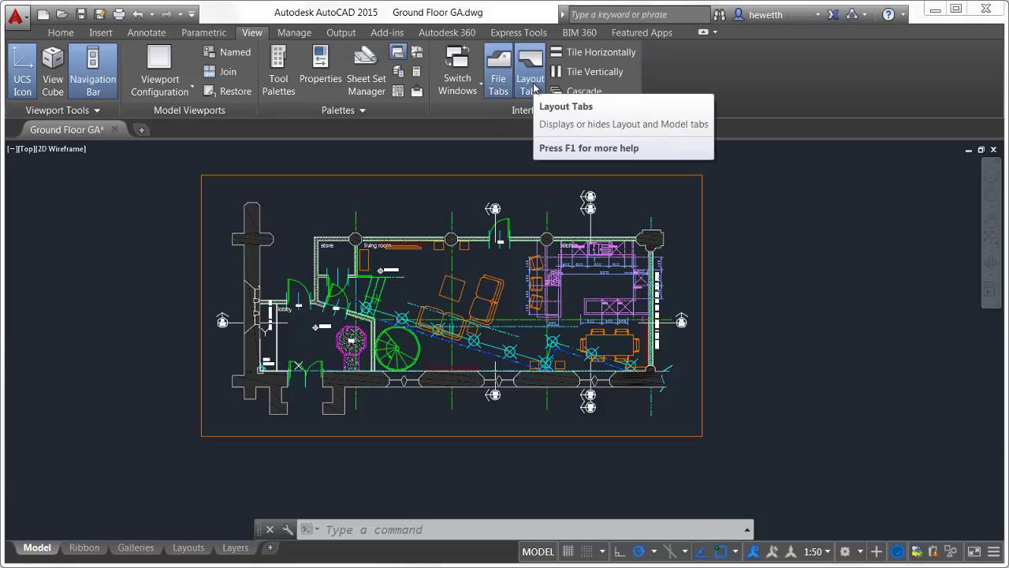
pyautogui.click(511, 175)
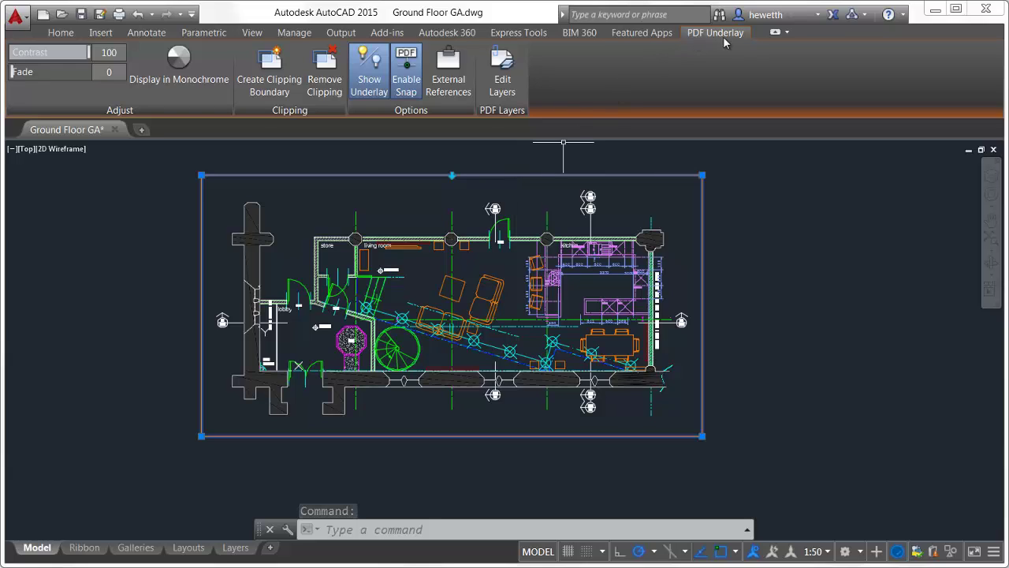
pyautogui.click(372, 75)
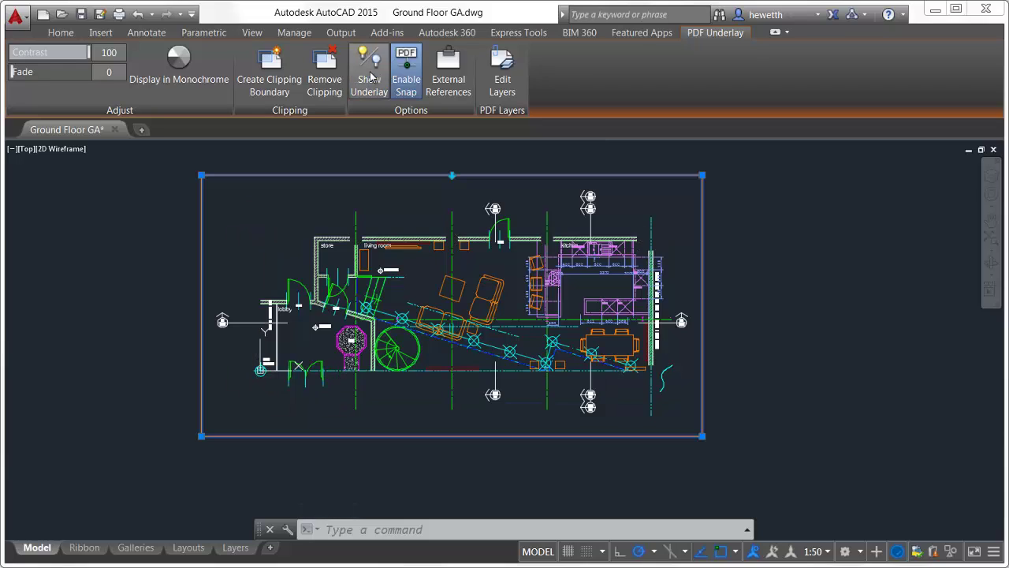
pyautogui.click(370, 76)
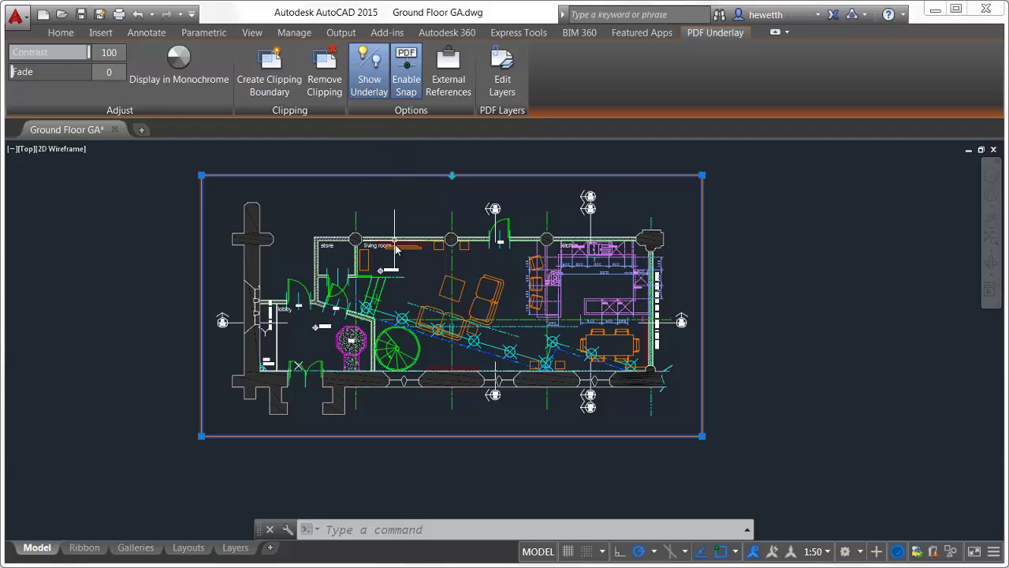
pyautogui.press('Escape')
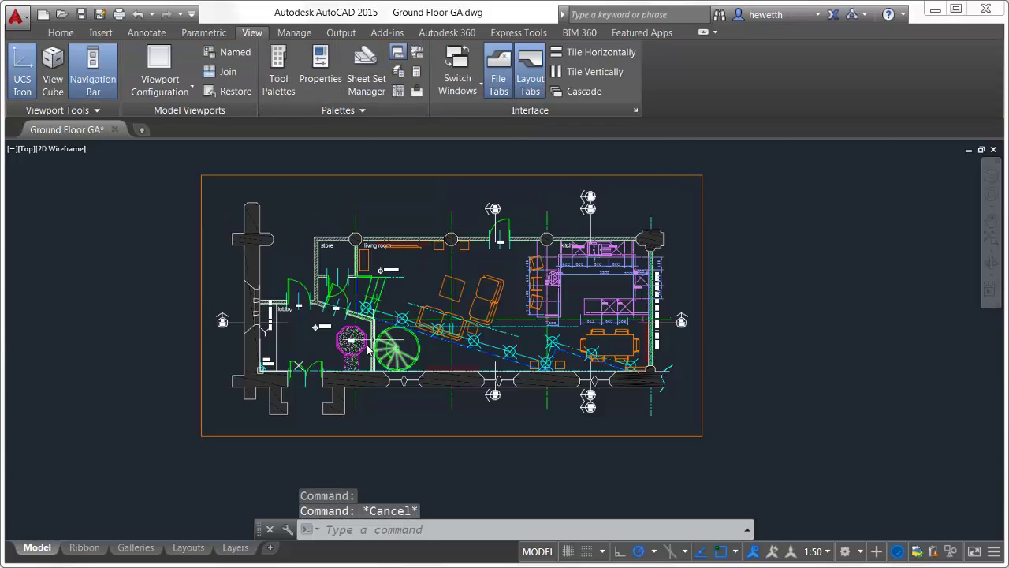
# Set the font's AR-CONC concrete hatch pattern scale to 2.
pyautogui.scroll(5, 342, 356)
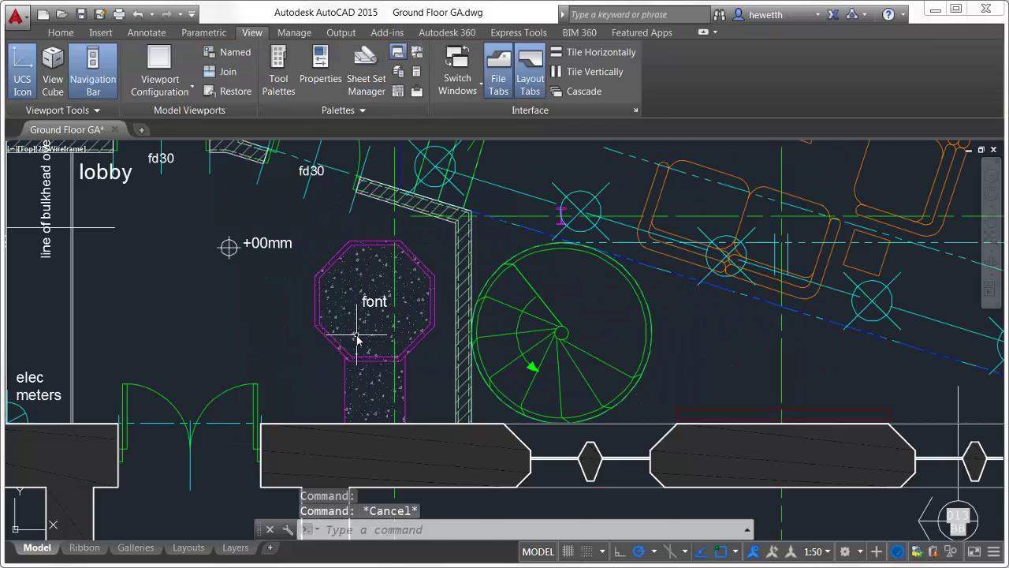
pyautogui.click(342, 357)
pyautogui.click(351, 331)
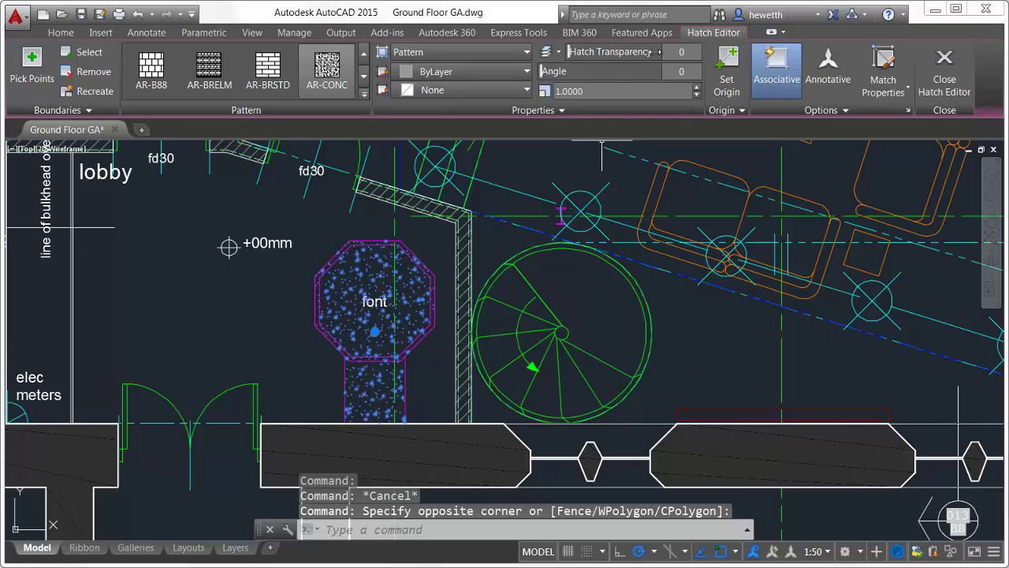
pyautogui.click(601, 89)
pyautogui.write('2')
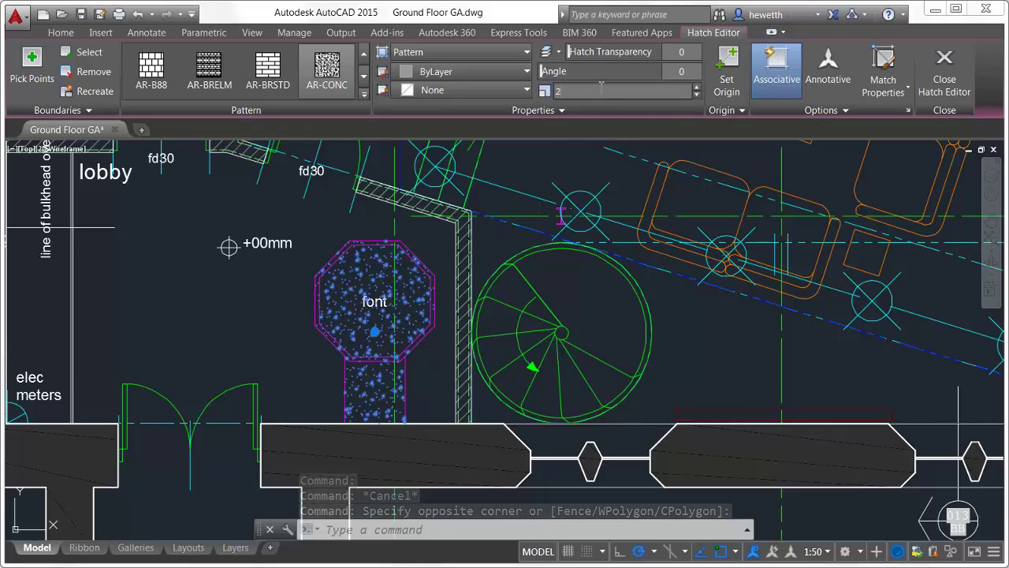
pyautogui.click(502, 169)
pyautogui.press('Escape')
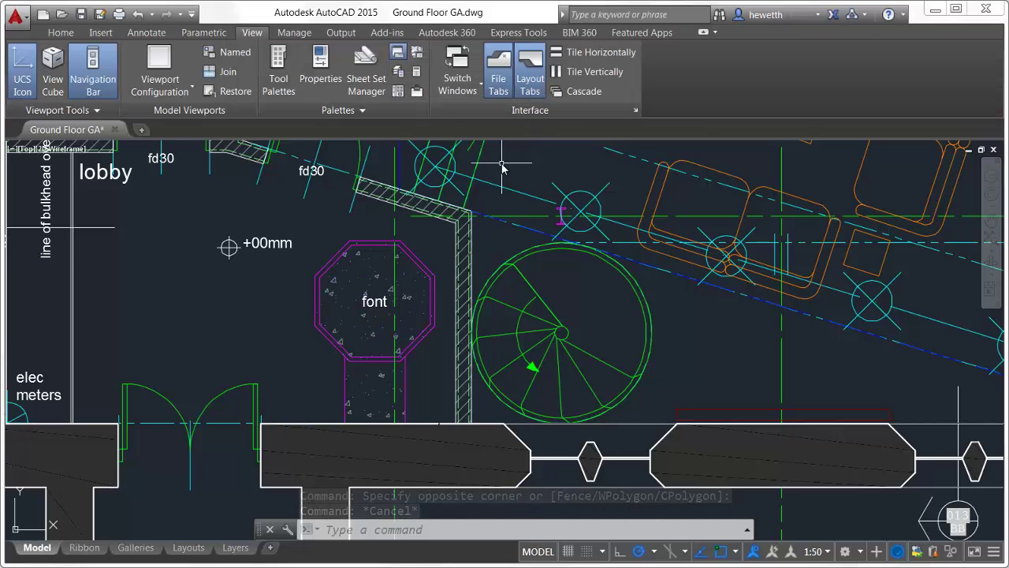
# Insert the Plant - Rubber block just right of the spiral stair.
pyautogui.click(100, 32)
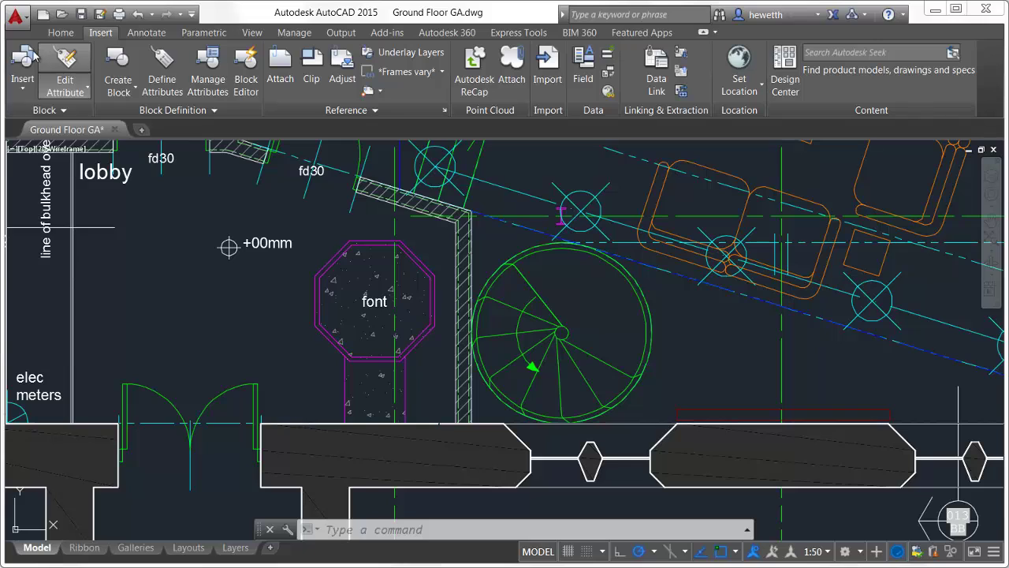
pyautogui.click(23, 63)
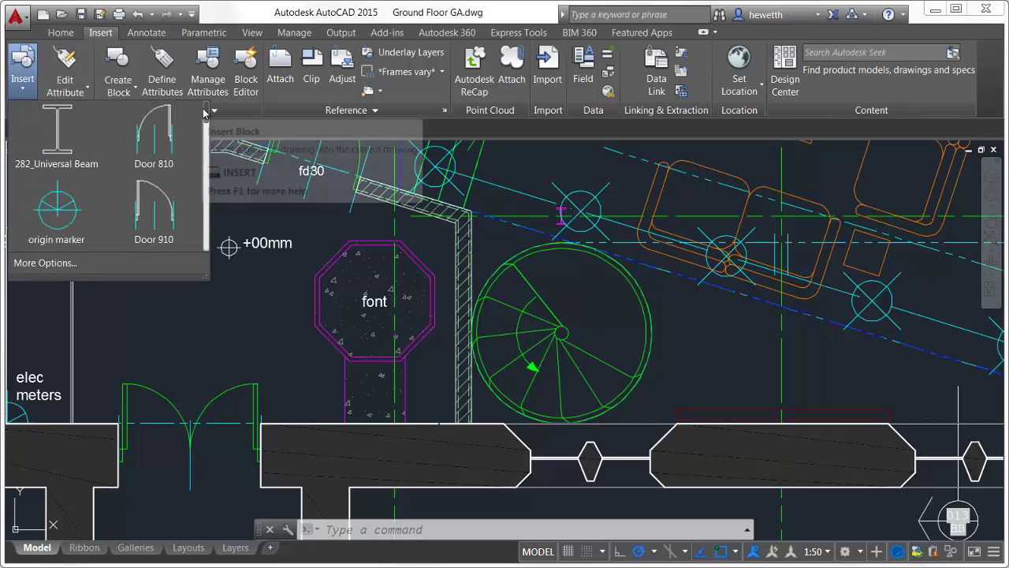
pyautogui.moveTo(207, 115); pyautogui.dragTo(207, 203)
pyautogui.click(74, 172)
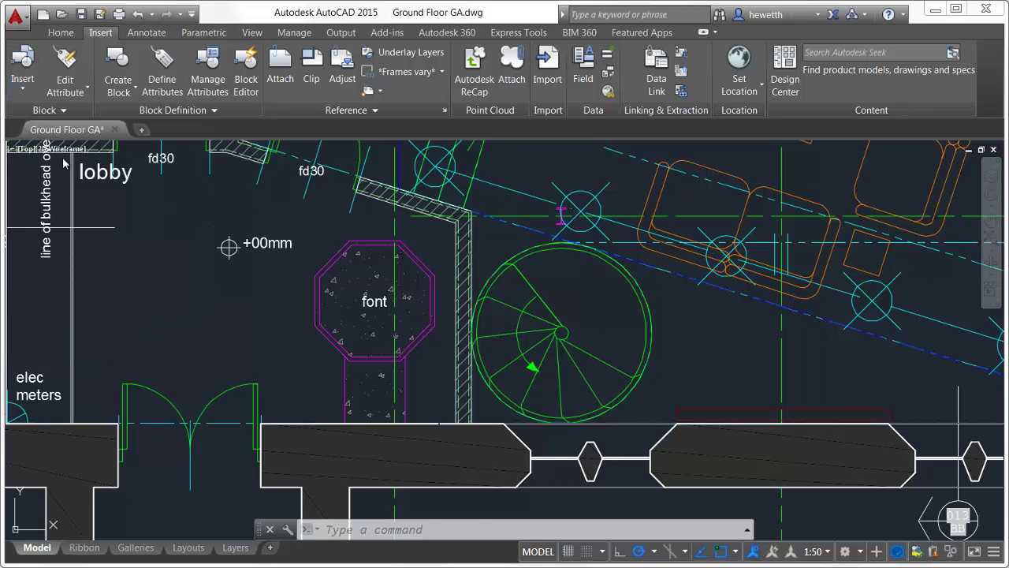
pyautogui.click(690, 362)
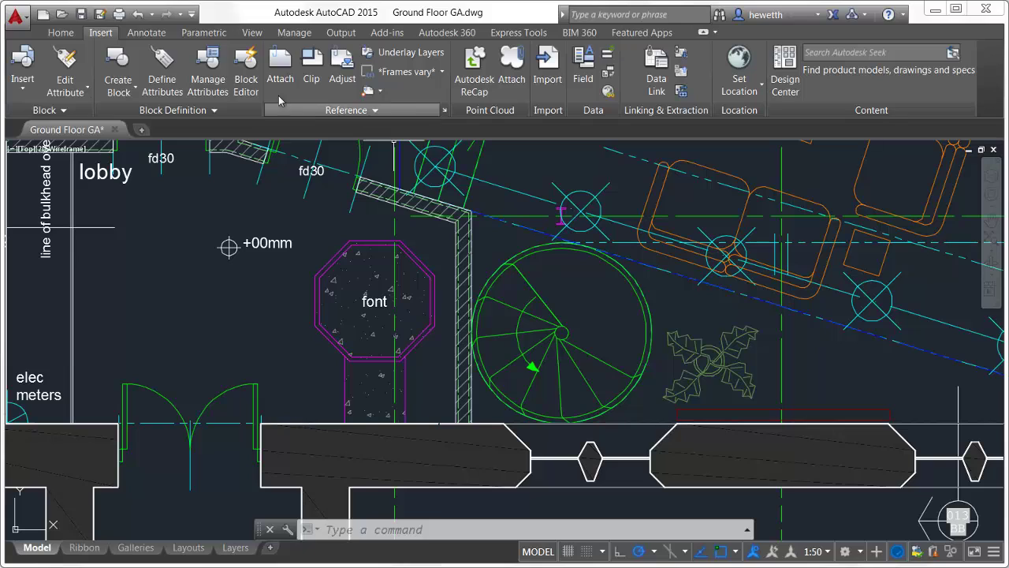
# Make Dim Style 2, the Standard multileader style and Table Style 2 current.
pyautogui.click(148, 33)
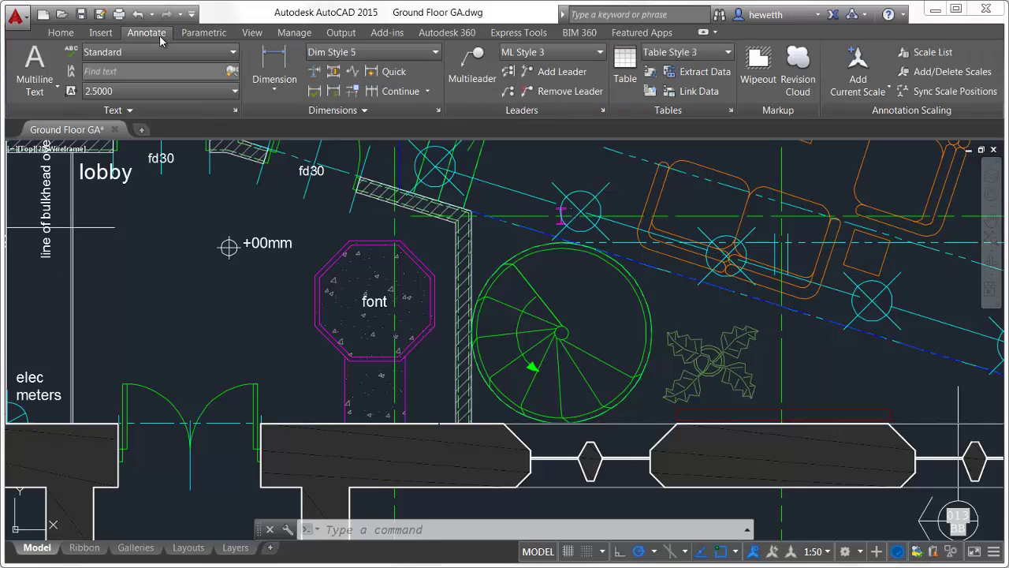
pyautogui.click(386, 53)
pyautogui.scroll(2, 362, 95)
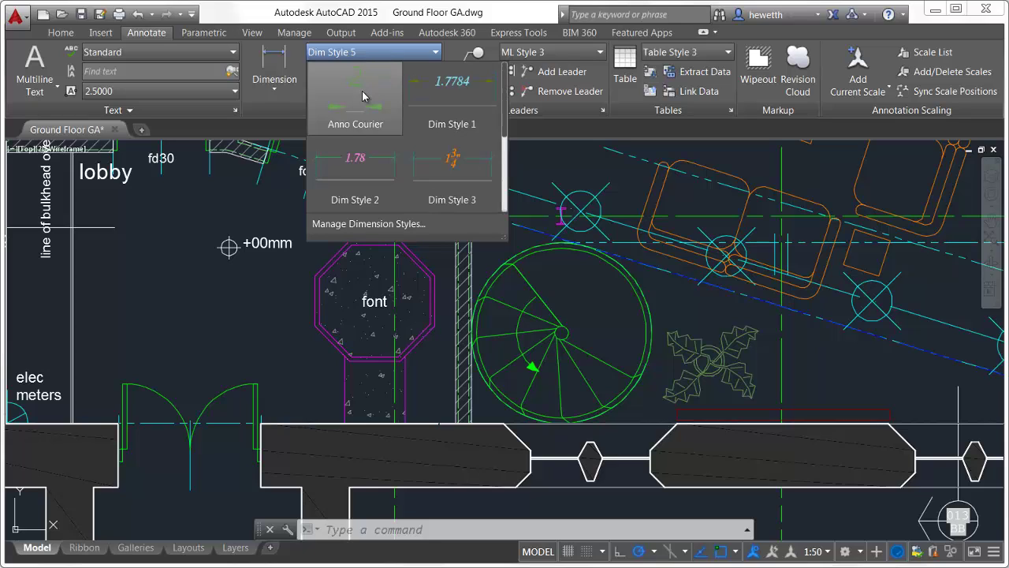
pyautogui.click(355, 162)
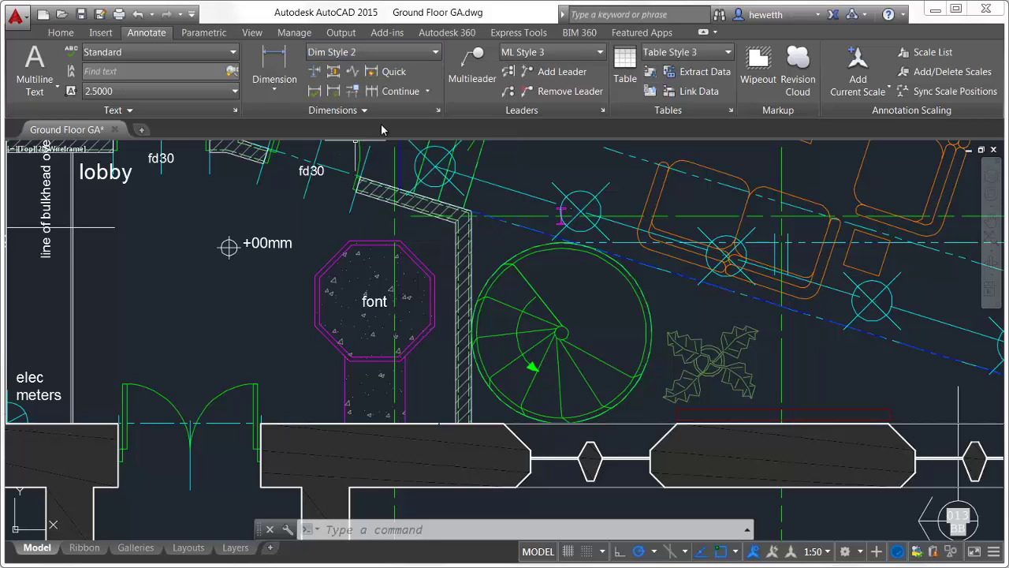
pyautogui.click(541, 53)
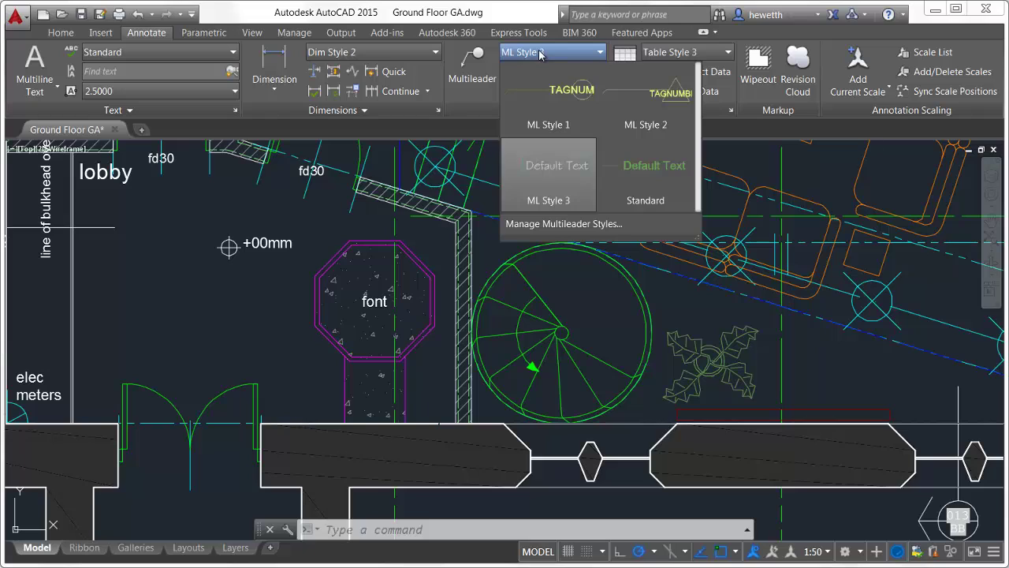
pyautogui.click(642, 168)
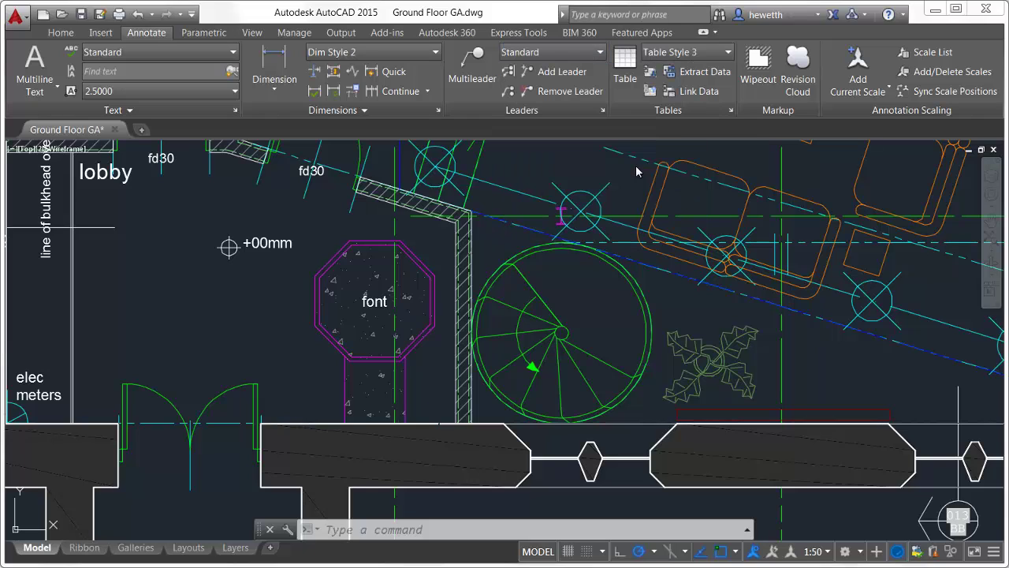
pyautogui.click(692, 53)
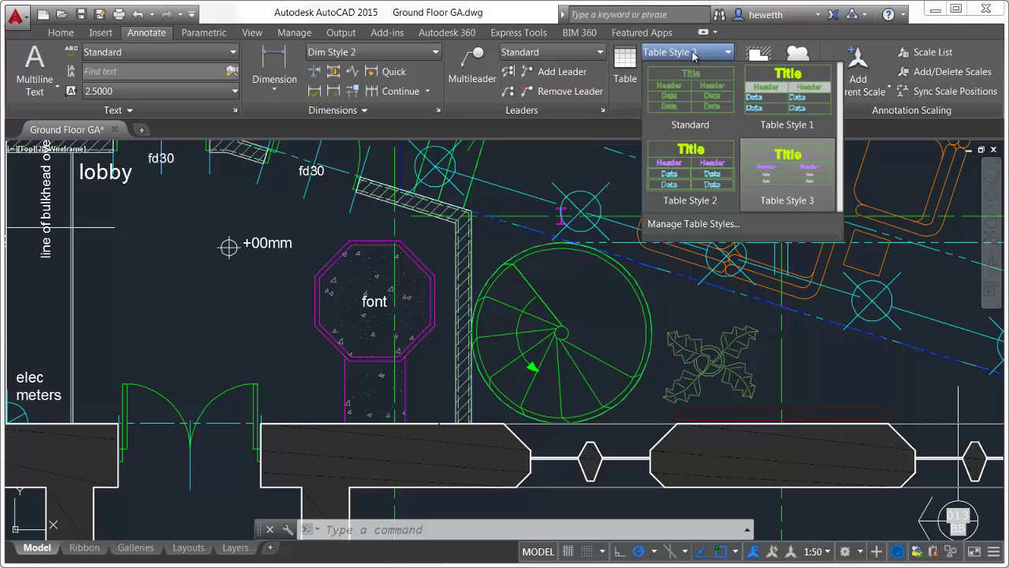
pyautogui.click(698, 156)
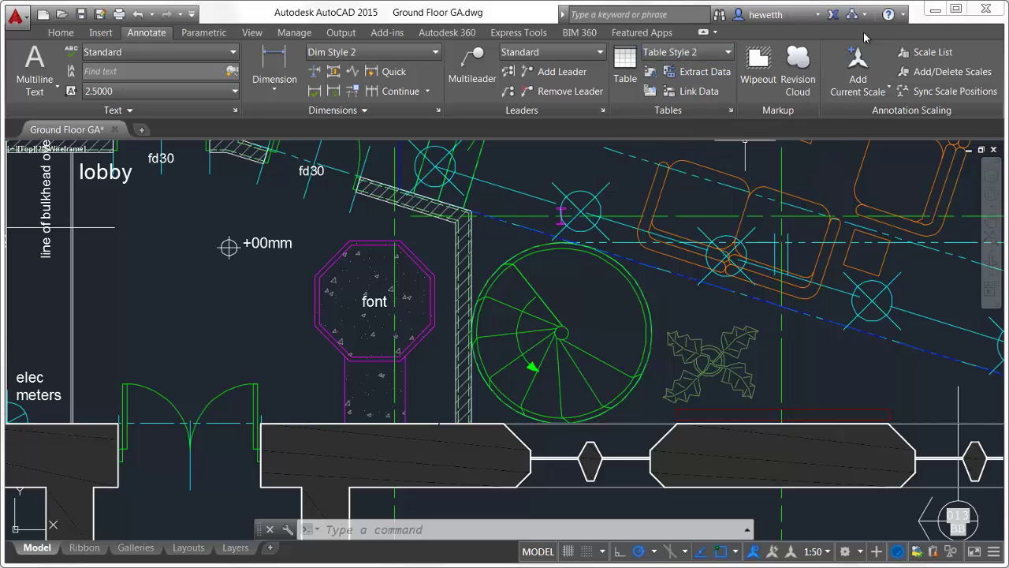
pyautogui.click(889, 14)
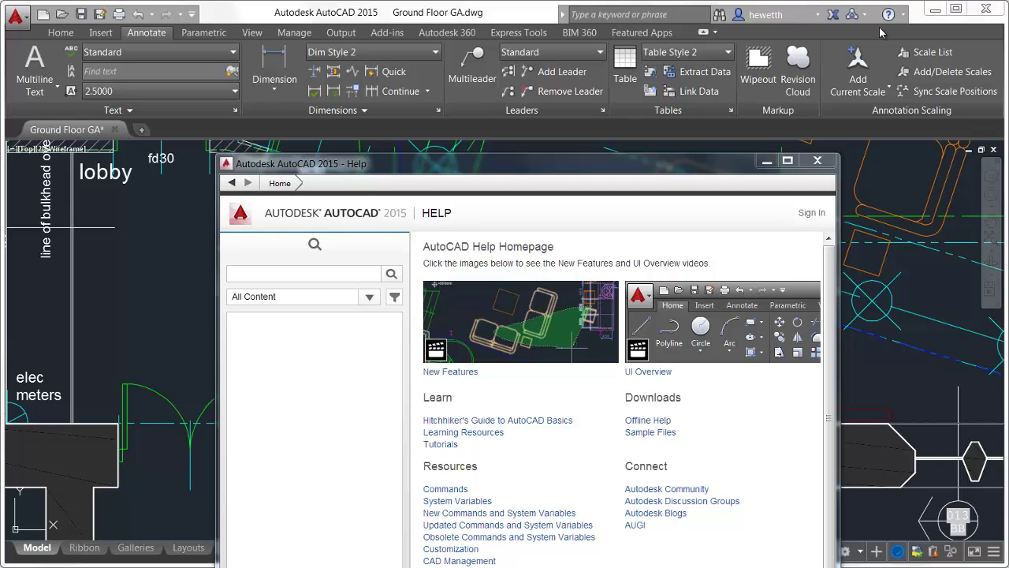
# Open the Design Feed palette from the help topic on Design Feed posts.
pyautogui.click(348, 272)
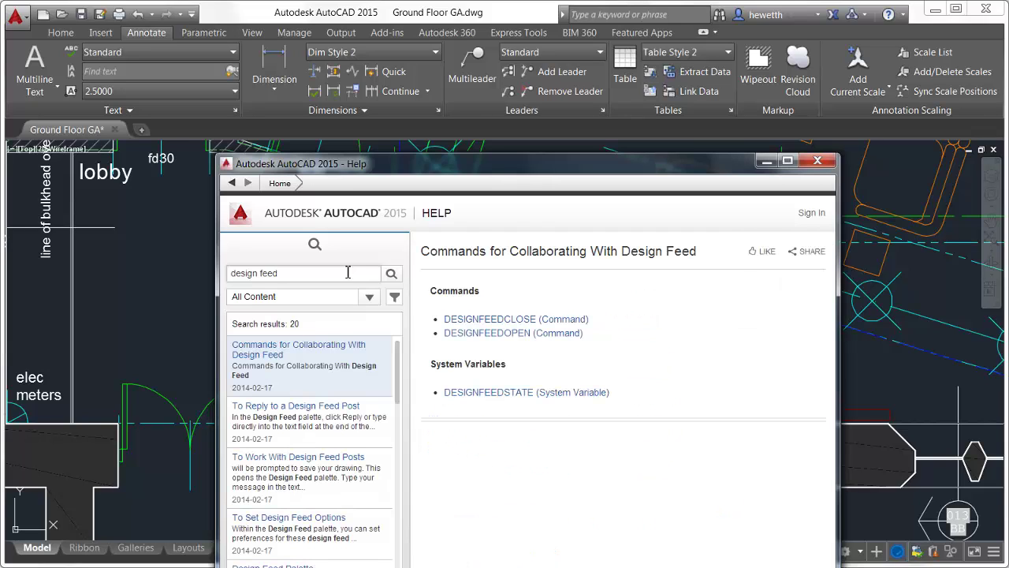
pyautogui.click(306, 469)
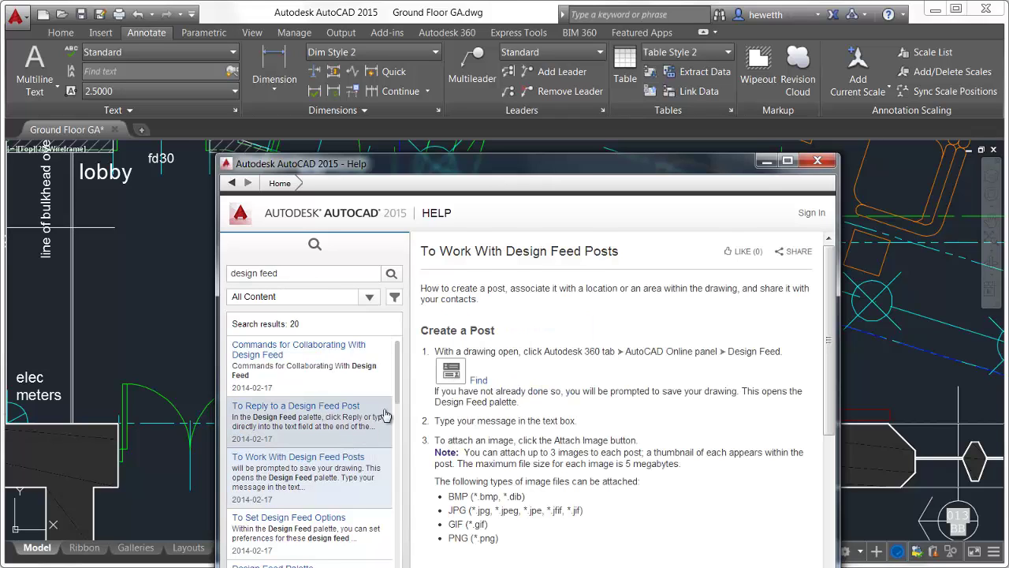
pyautogui.click(450, 370)
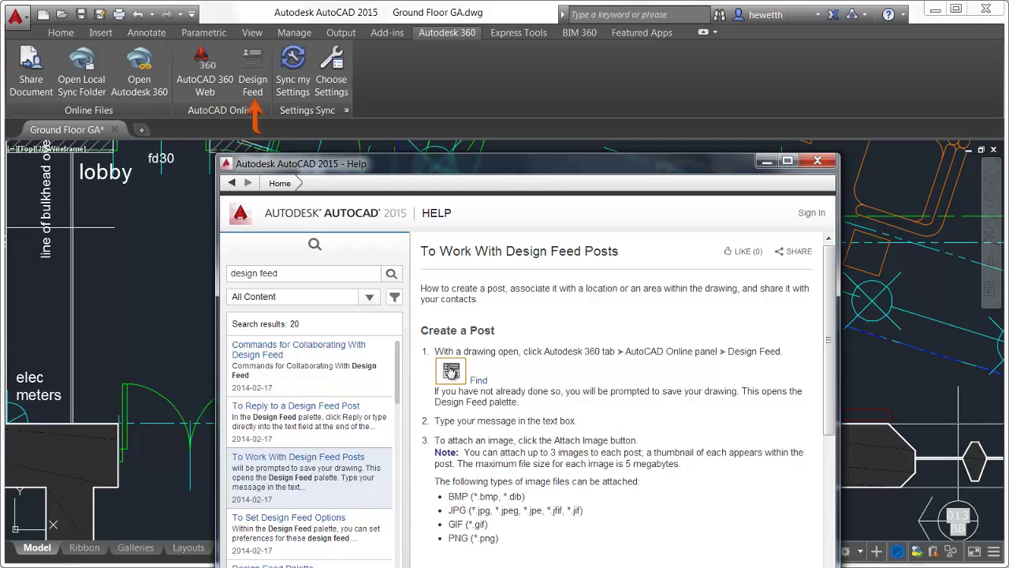
pyautogui.click(254, 67)
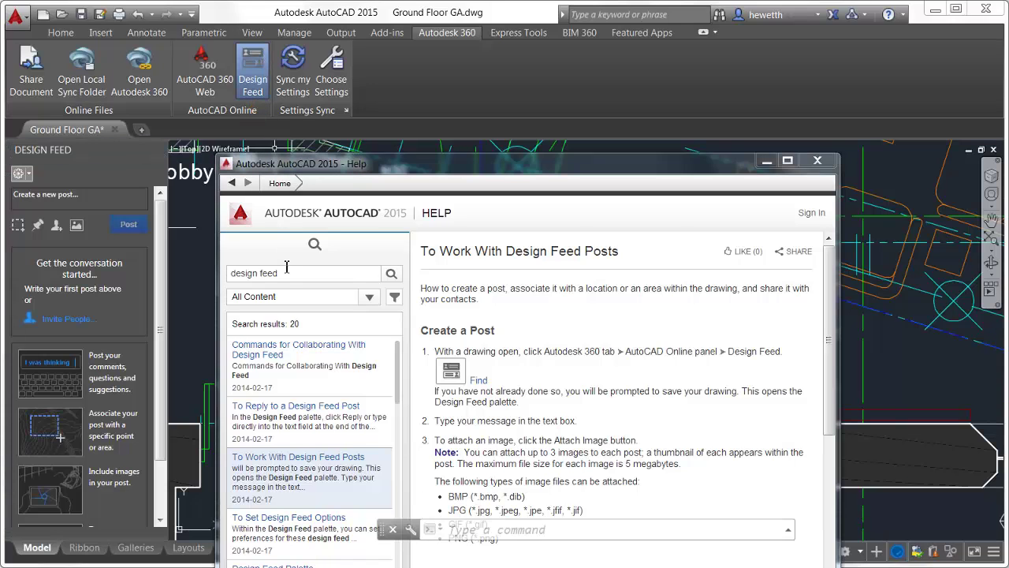
# Search help for 'extend', view the Extend command page, then close help.
pyautogui.moveTo(287, 273); pyautogui.dragTo(194, 268)
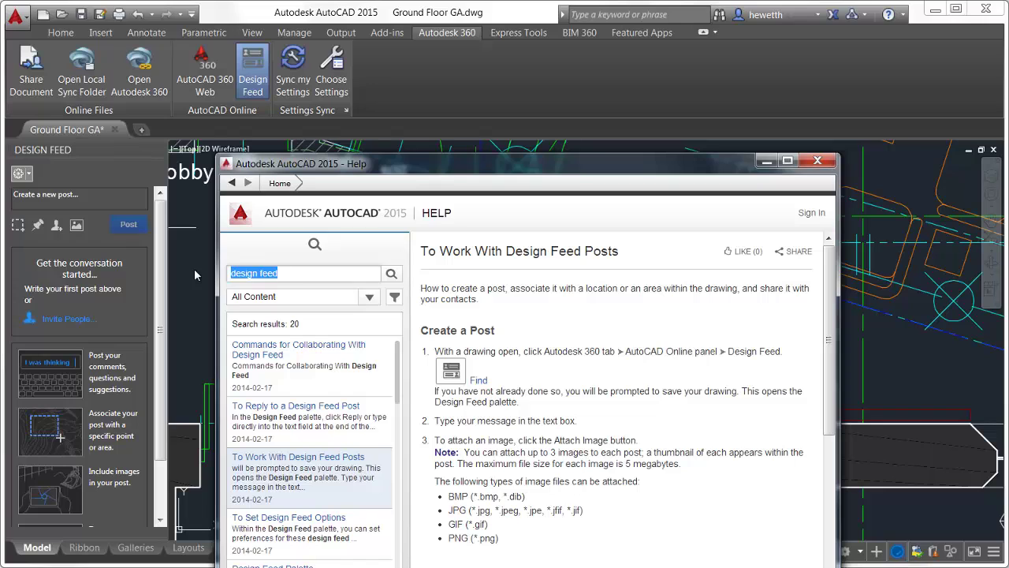
pyautogui.write('extend')
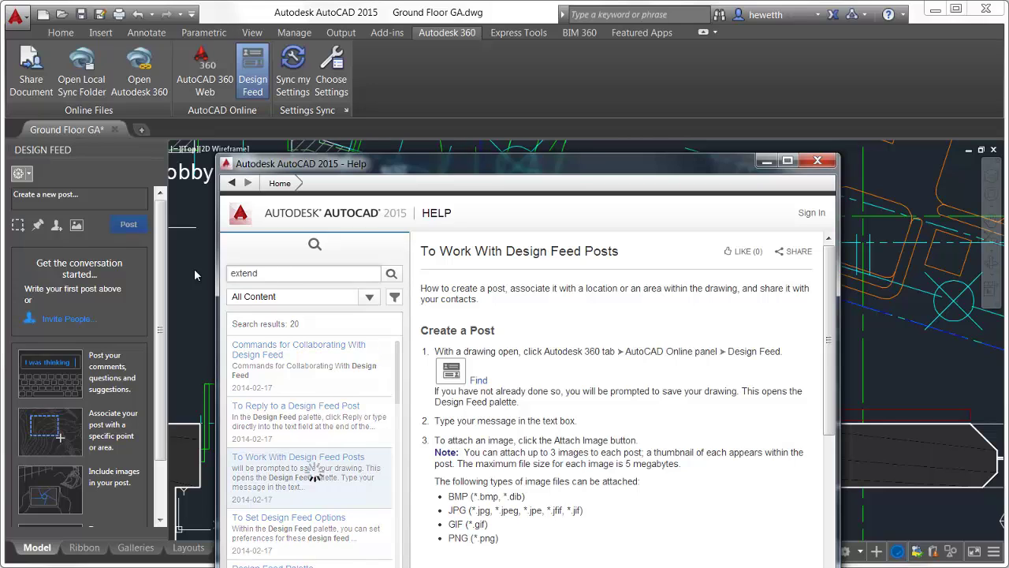
pyautogui.click(433, 323)
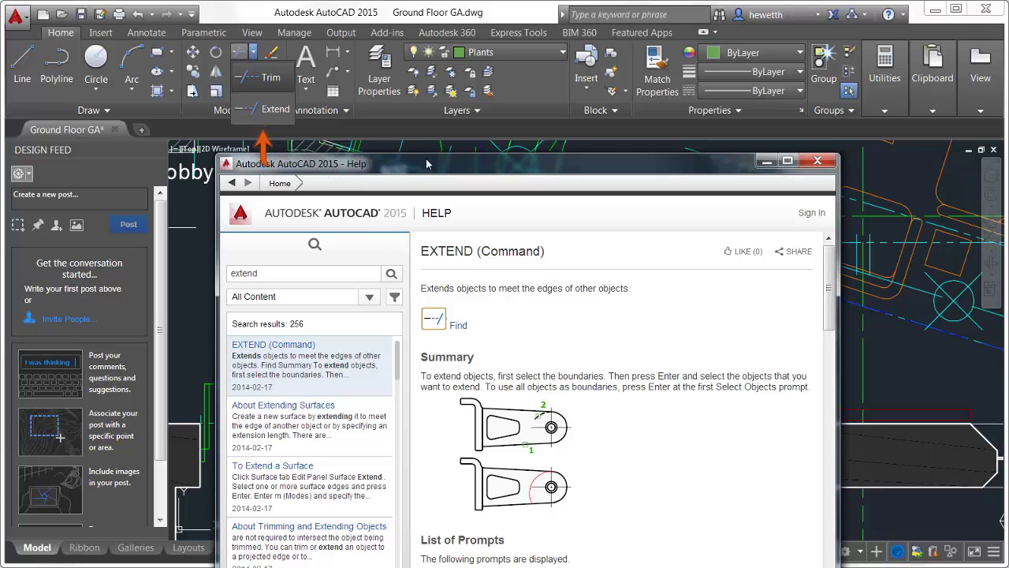
pyautogui.click(818, 161)
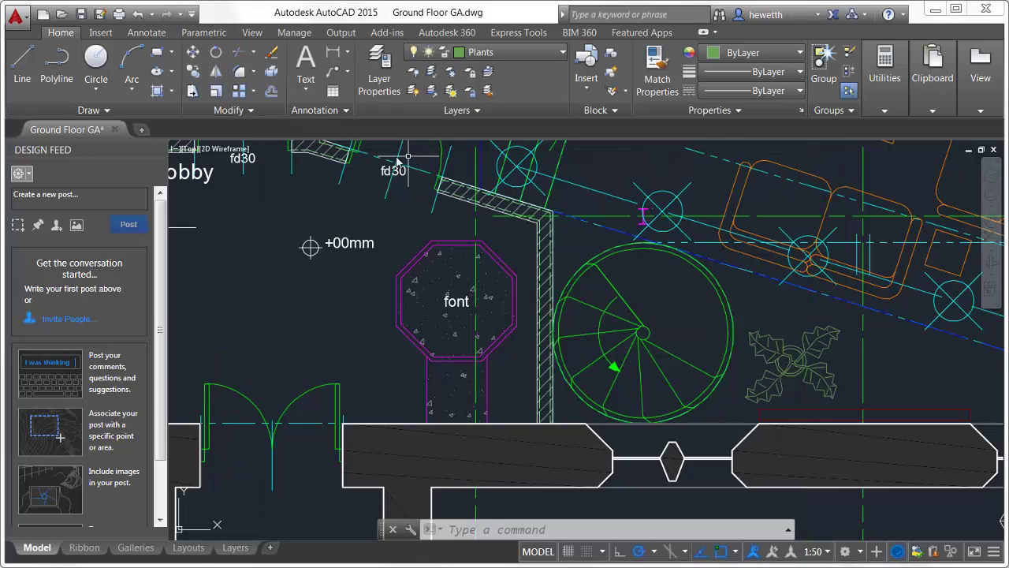
# Close Design Feed, add three new layouts, and switch to the Layout5 sheet.
pyautogui.click(161, 150)
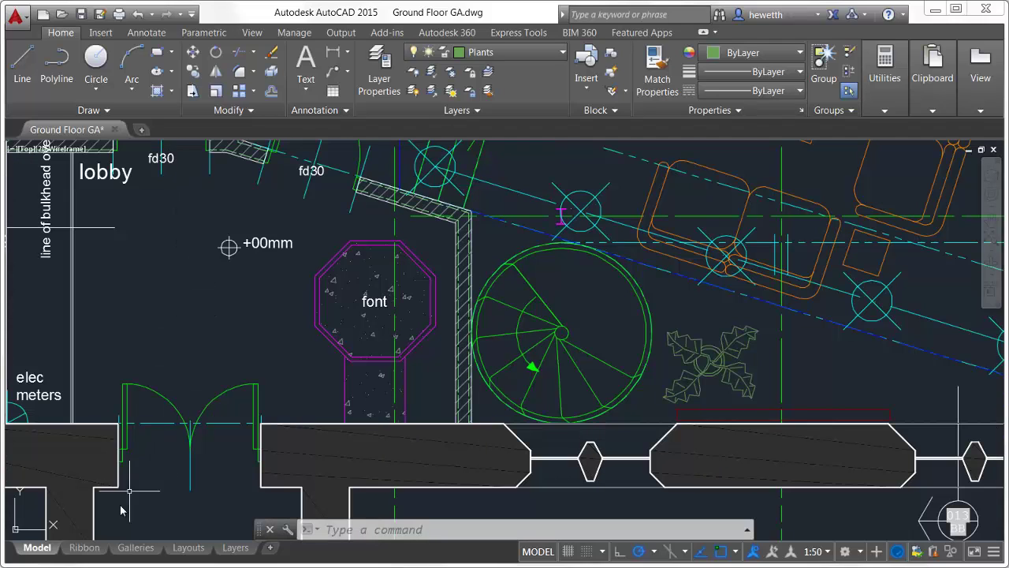
pyautogui.click(270, 548)
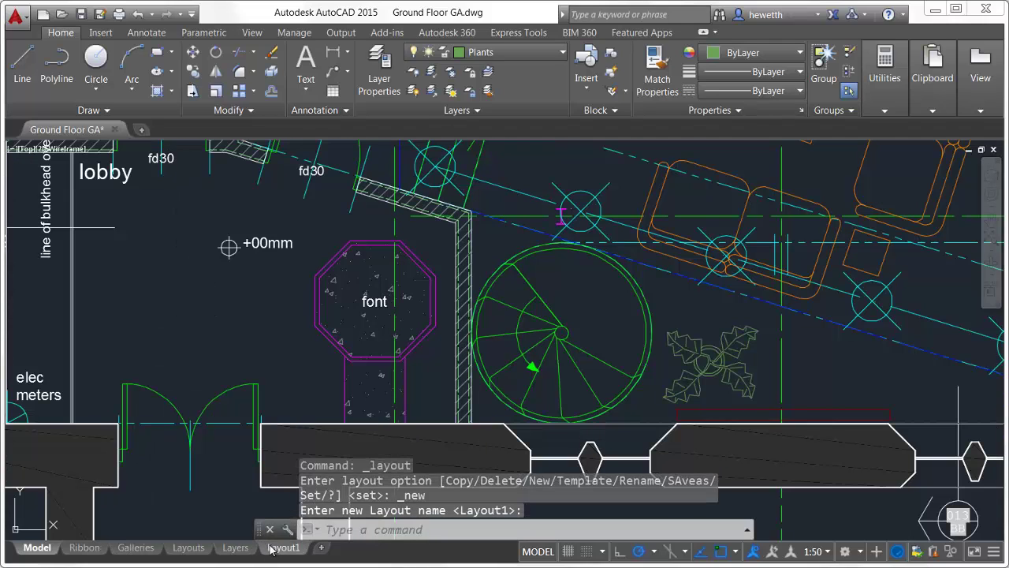
pyautogui.click(321, 547)
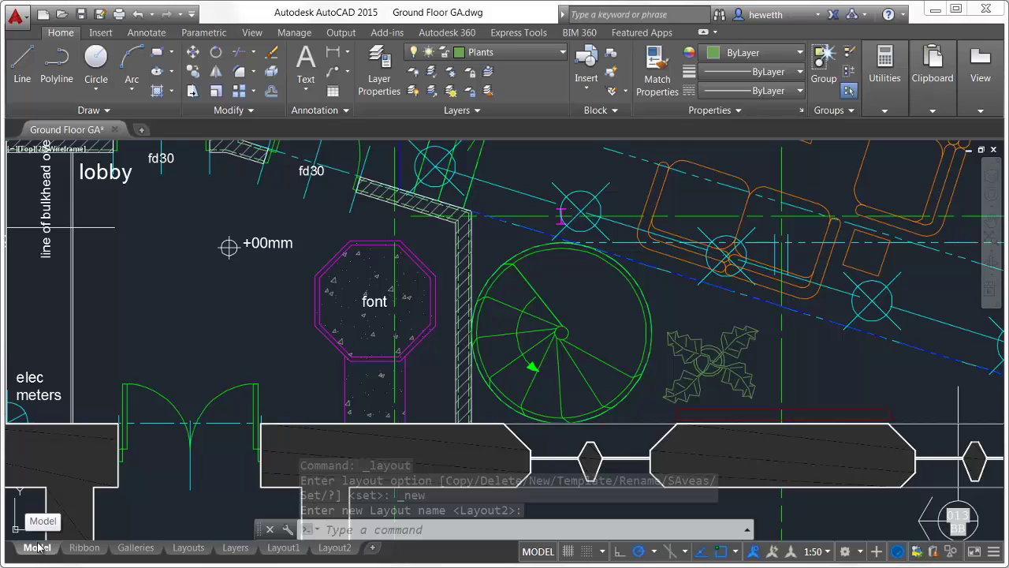
pyautogui.moveTo(76, 552)
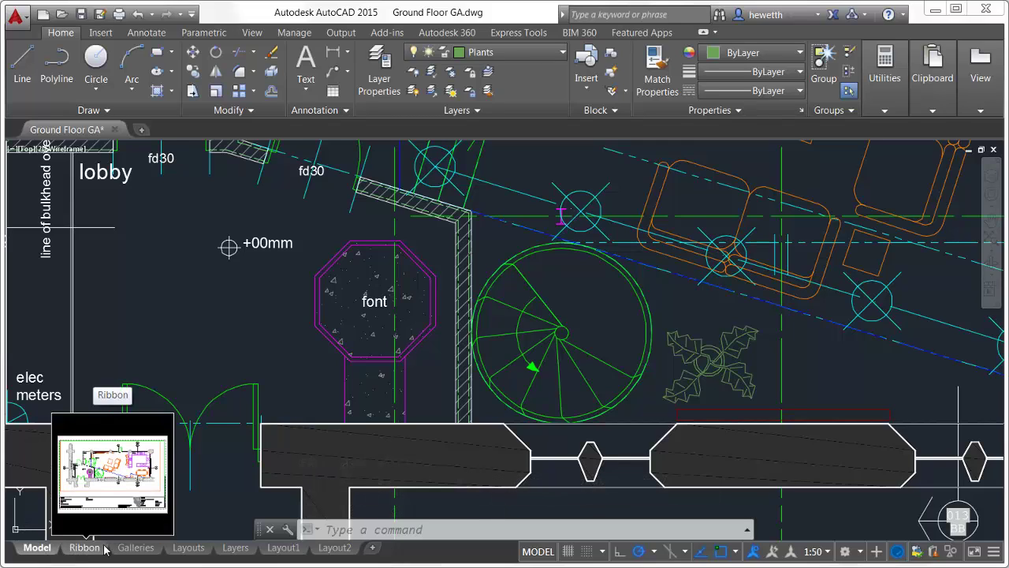
pyautogui.click(373, 547)
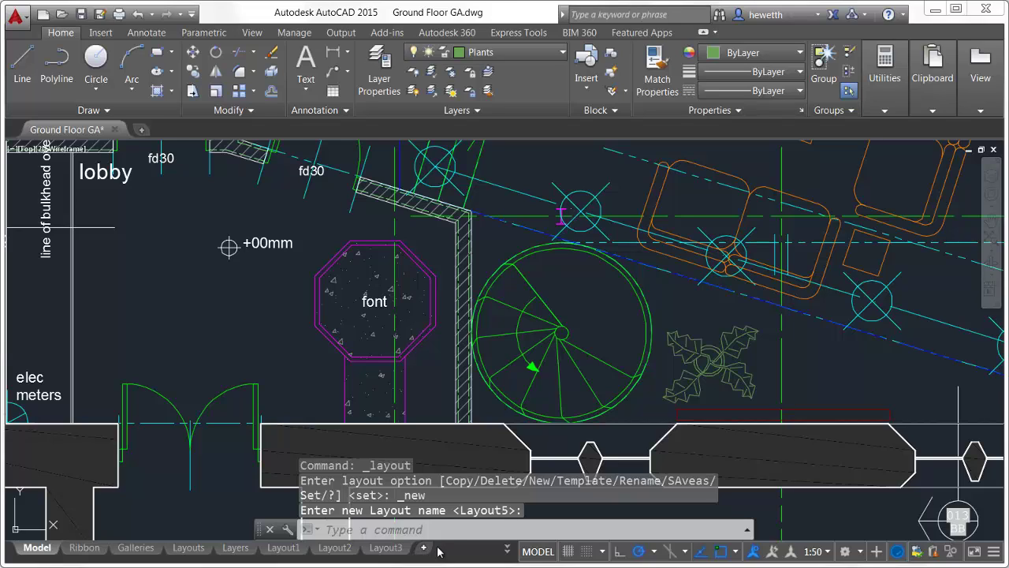
pyautogui.click(507, 550)
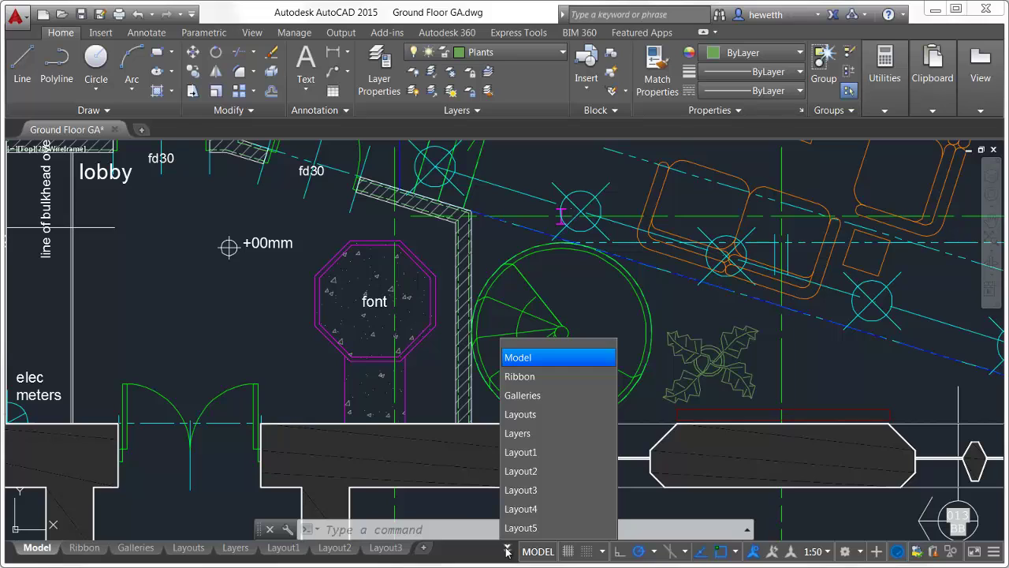
pyautogui.click(521, 528)
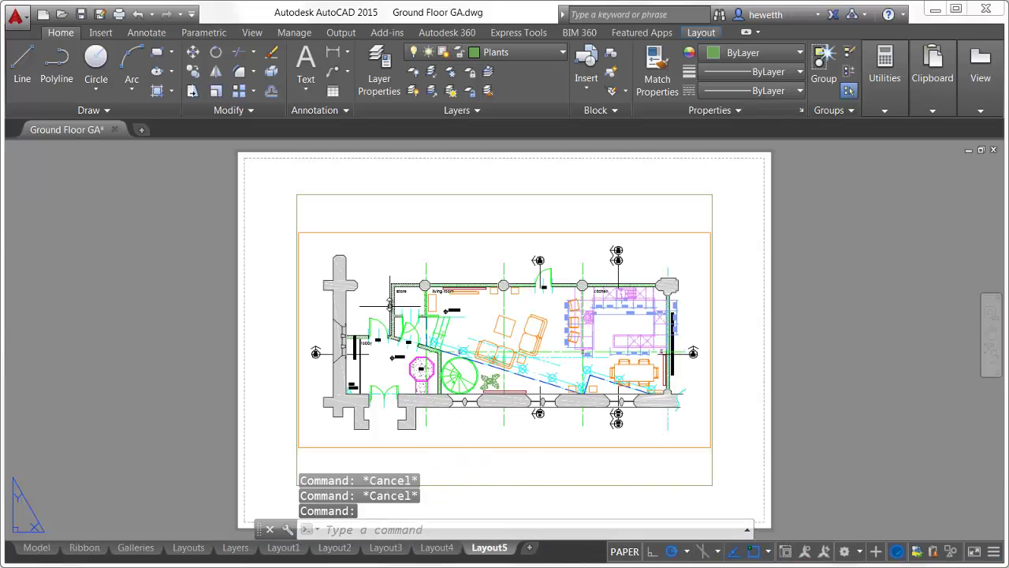
# Set the Sheet/layout paper background colour to White in Options and apply it.
pyautogui.rightClick(378, 218)
pyautogui.click(452, 469)
pyautogui.click(324, 323)
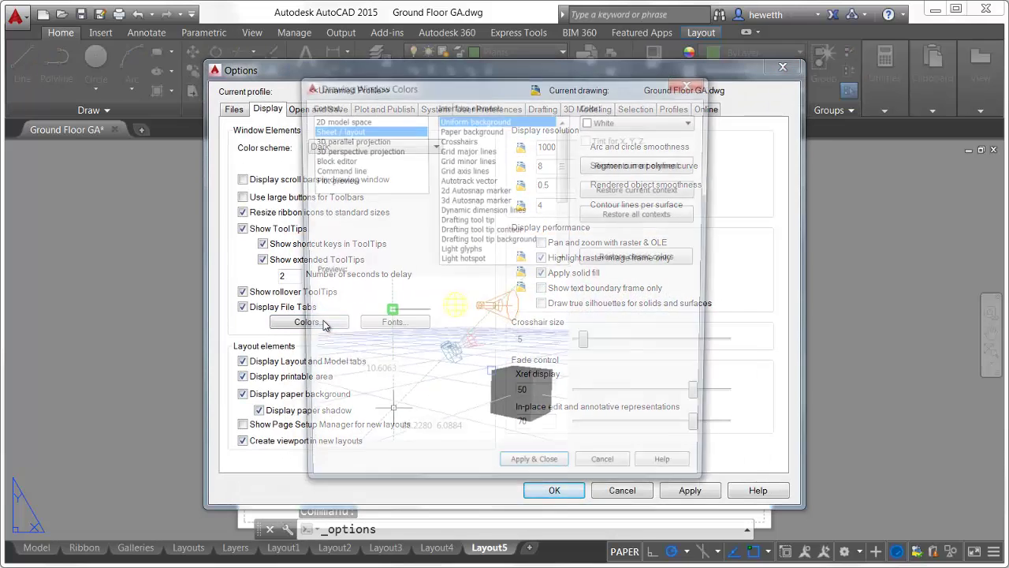
pyautogui.click(455, 138)
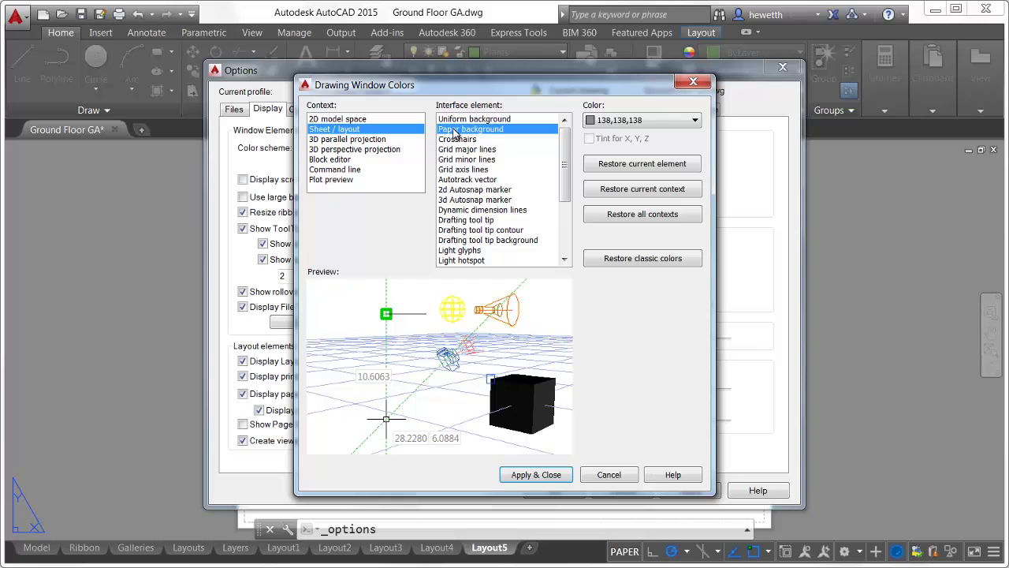
pyautogui.click(612, 121)
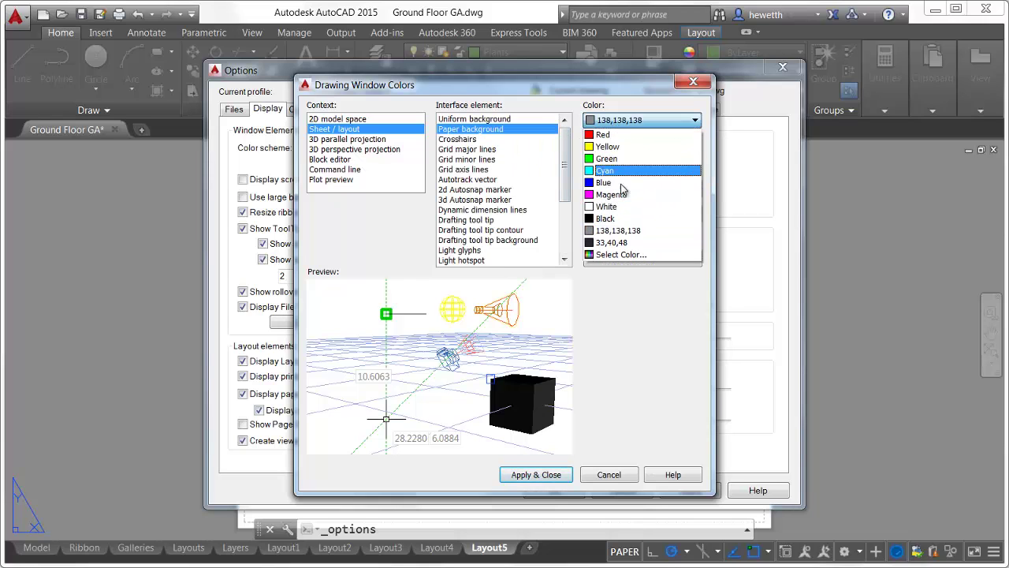
pyautogui.click(612, 208)
pyautogui.click(536, 474)
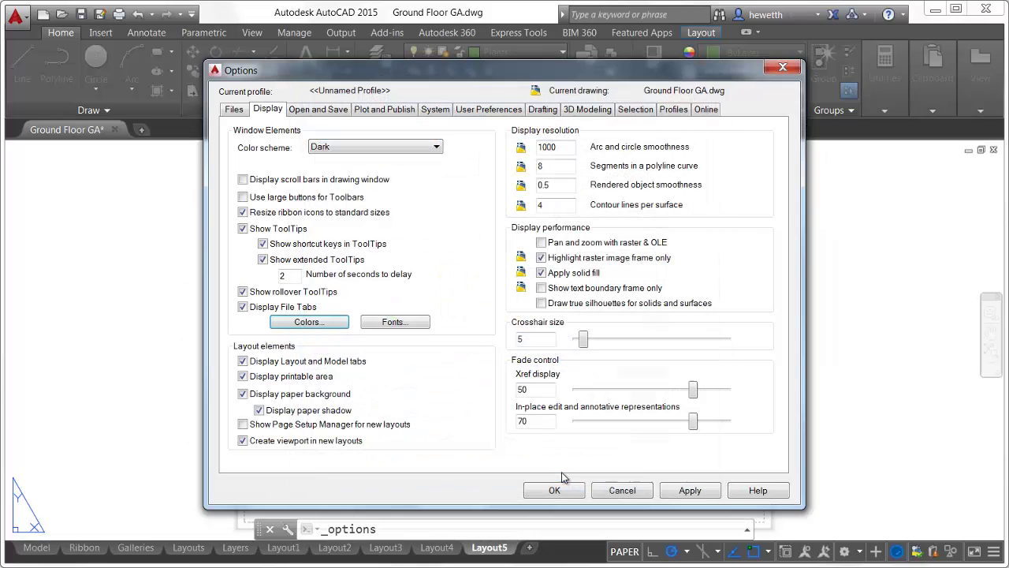
# Restore default drawing window colours for all contexts and close Options.
pyautogui.click(326, 326)
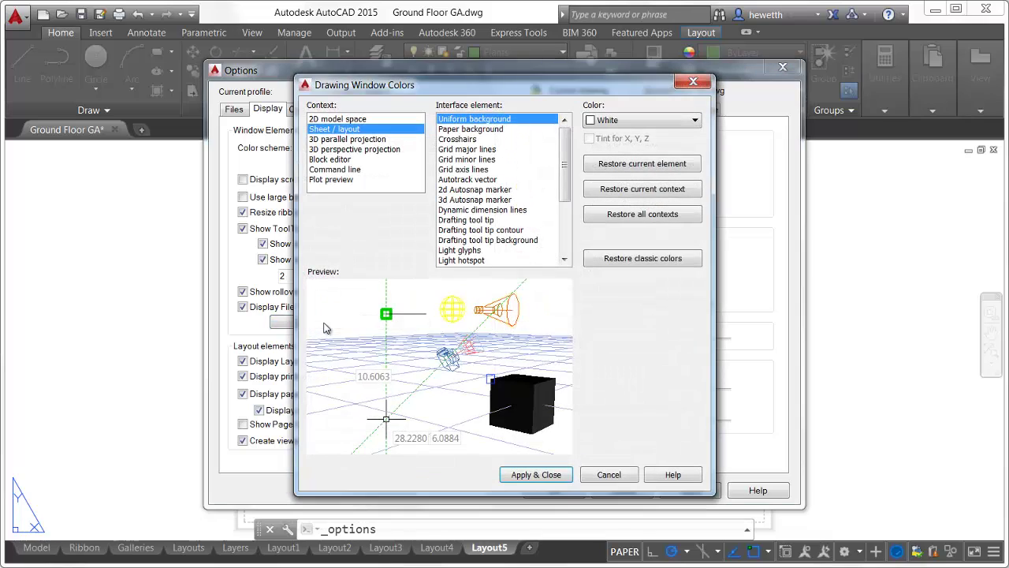
pyautogui.click(605, 213)
pyautogui.click(595, 335)
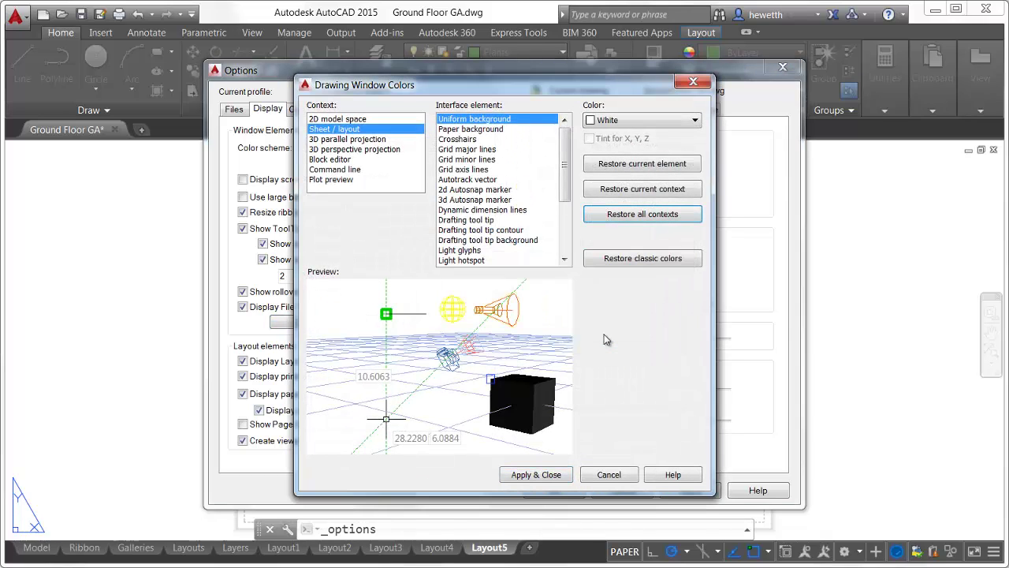
pyautogui.click(536, 474)
pyautogui.click(541, 485)
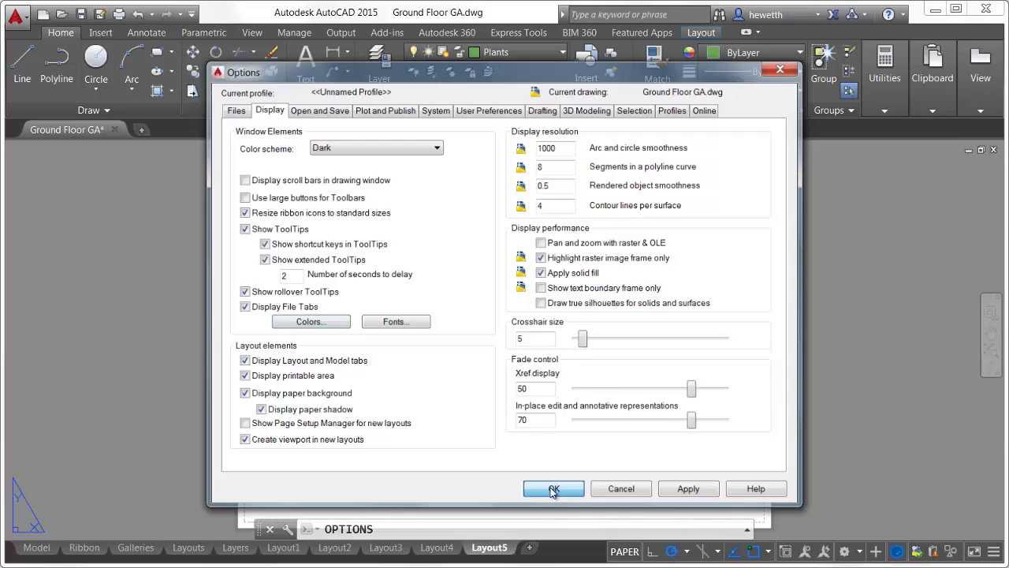
pyautogui.click(539, 53)
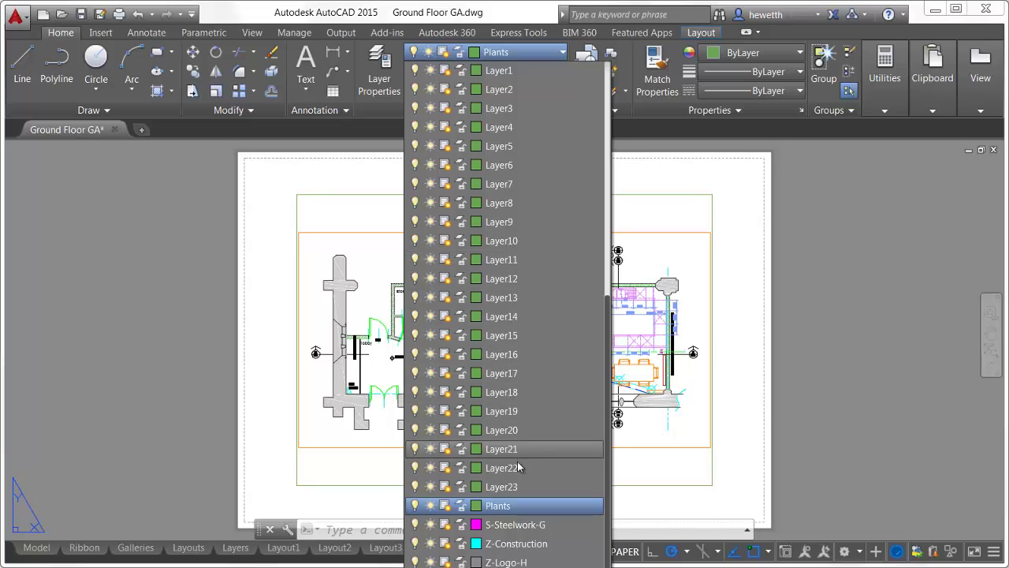
pyautogui.click(388, 492)
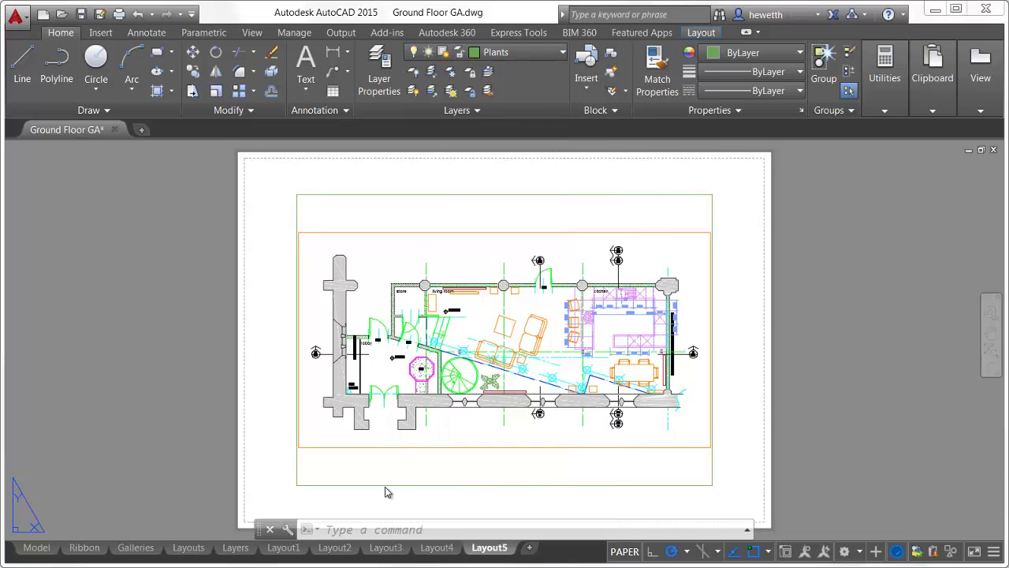
pyautogui.click(158, 91)
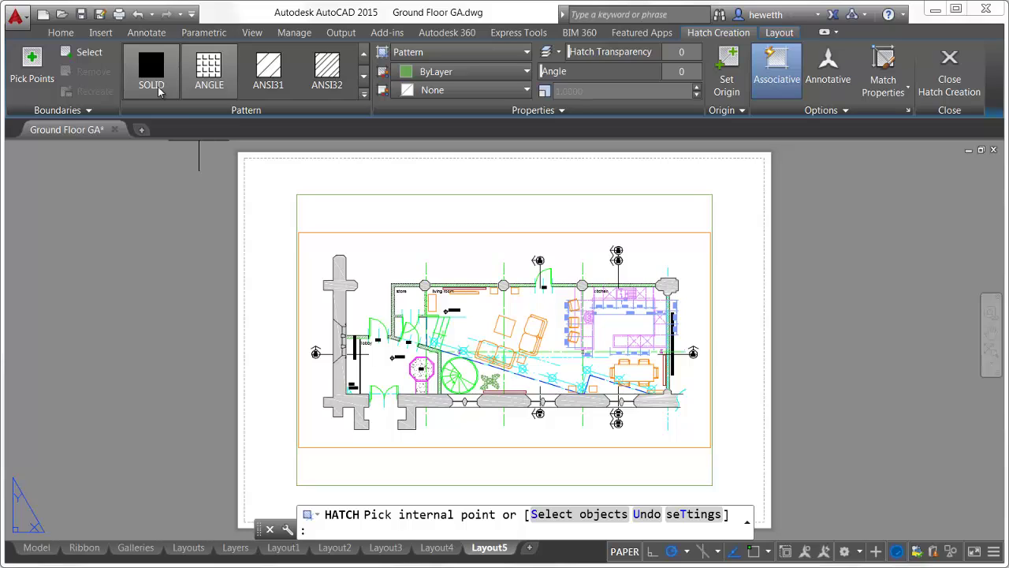
pyautogui.click(465, 112)
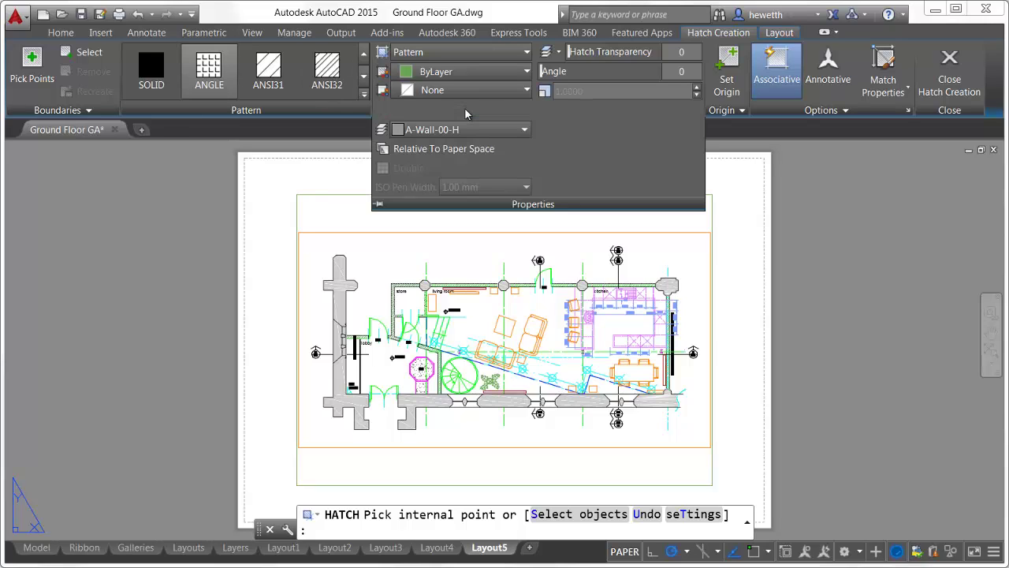
pyautogui.click(525, 130)
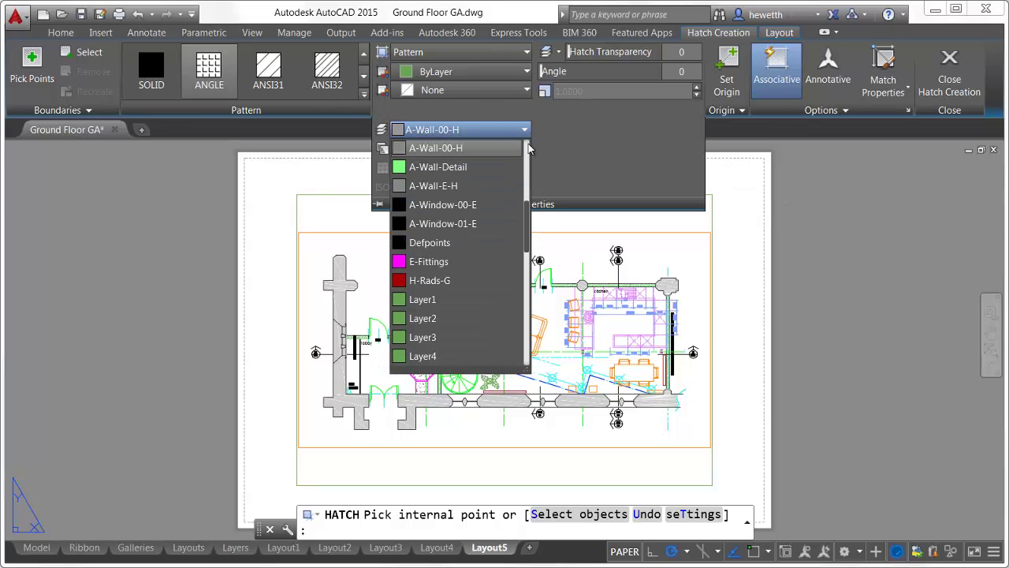
pyautogui.moveTo(528, 200); pyautogui.dragTo(527, 286)
pyautogui.press('Escape')
pyautogui.press('Escape')
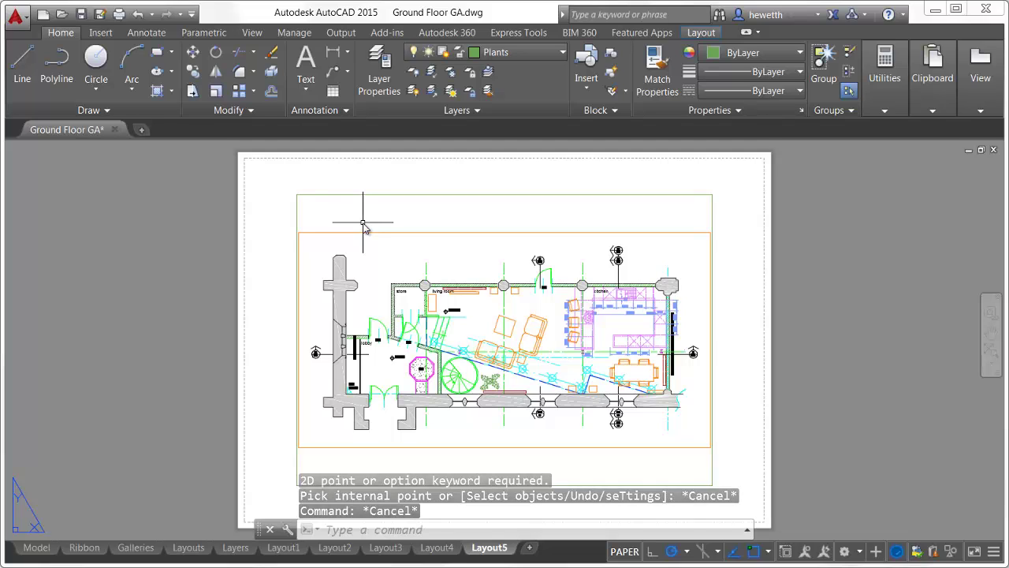
# Set SORTORDER to 0 and open the Layer Properties Manager.
pyautogui.write('sortorder')
pyautogui.press('Return')
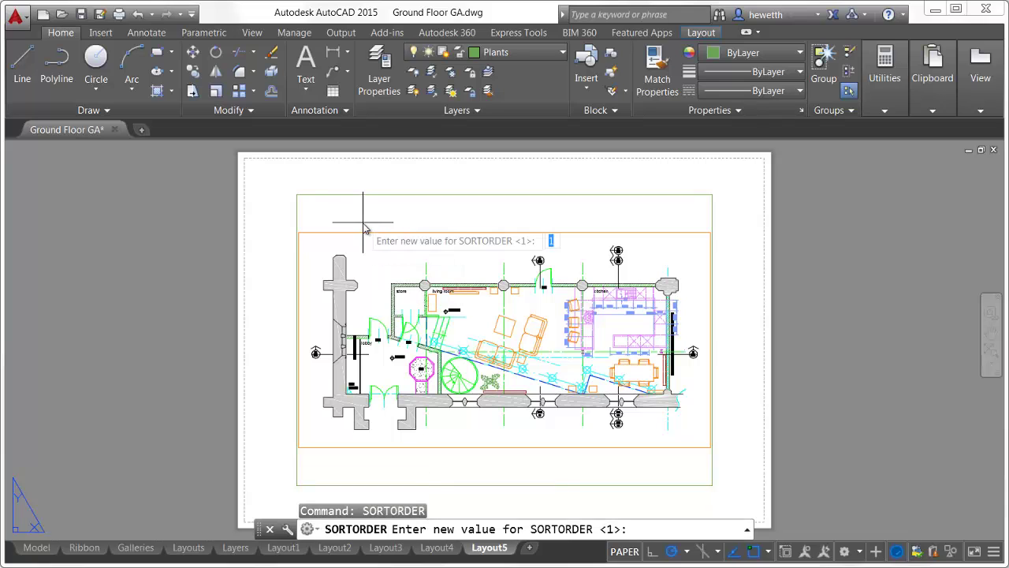
pyautogui.write('0')
pyautogui.press('Return')
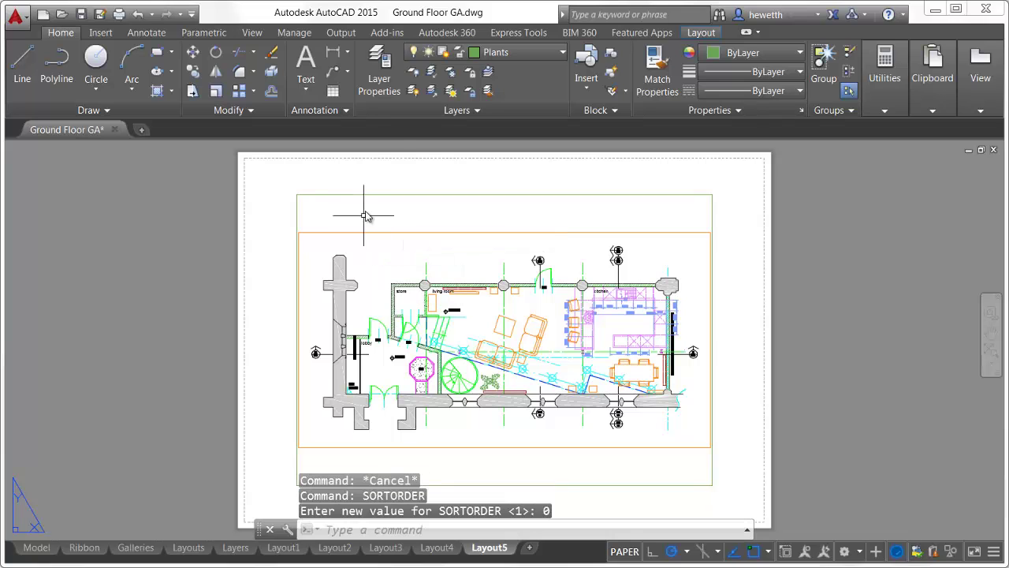
pyautogui.click(379, 76)
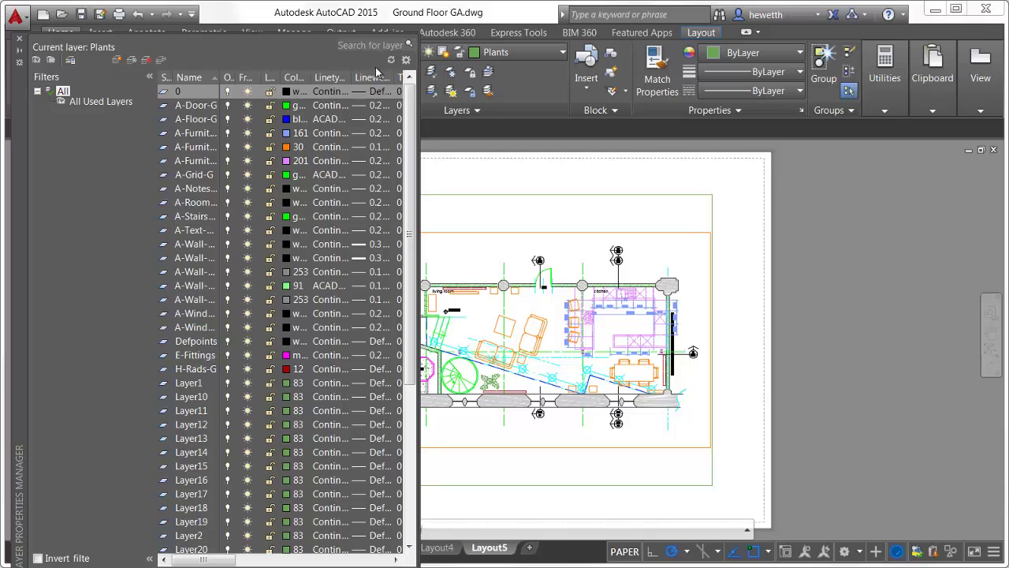